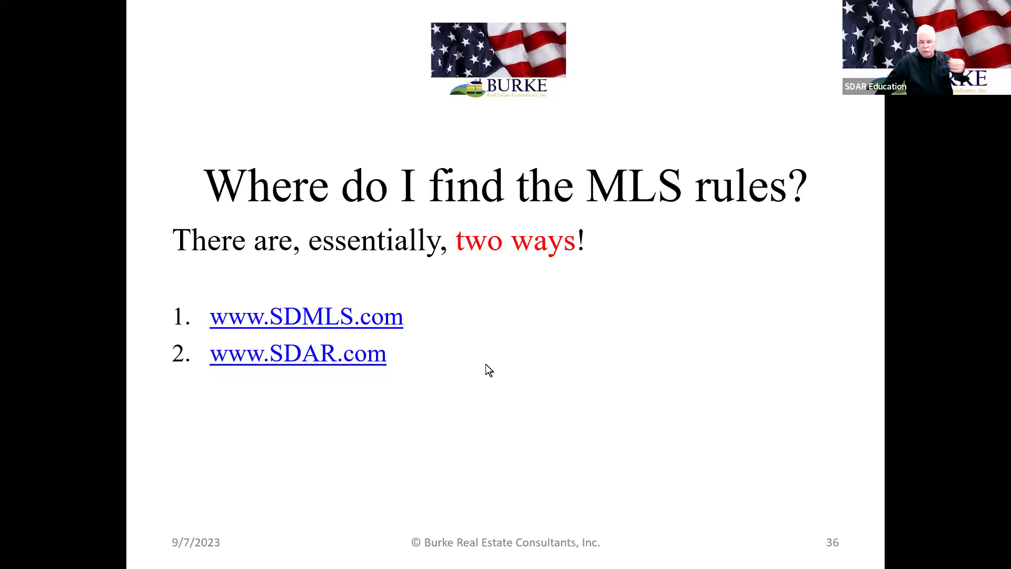
# Advance to the 'What will I find there?' slide and reveal rules documents items 1 through 5.
pyautogui.press('Right')
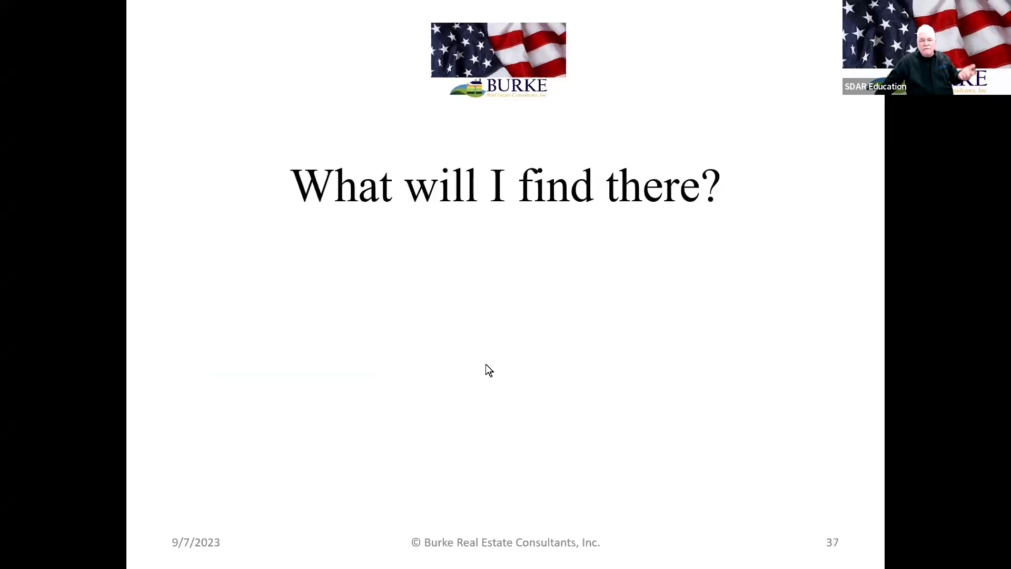
pyautogui.press('Right')
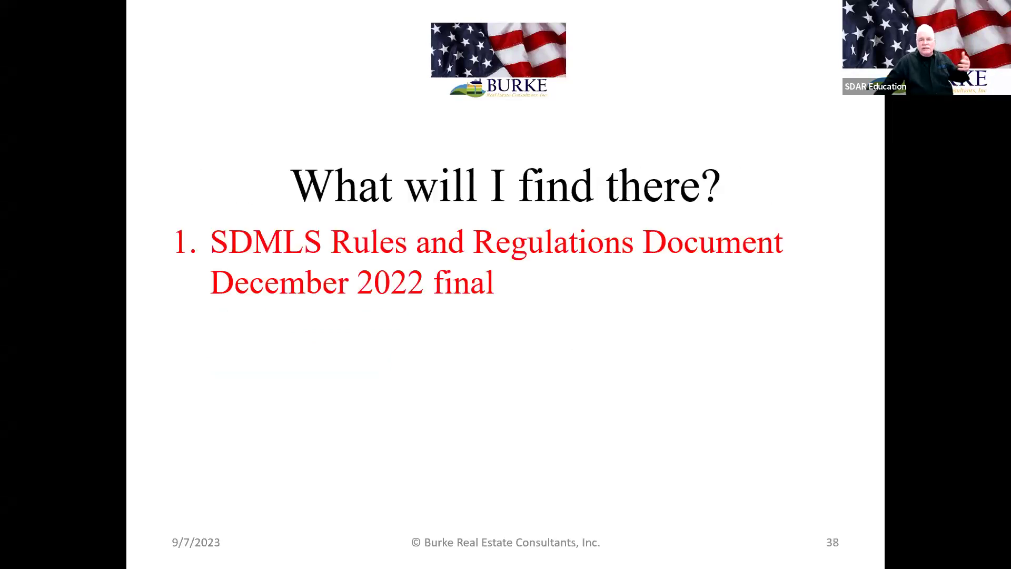
pyautogui.press('Right')
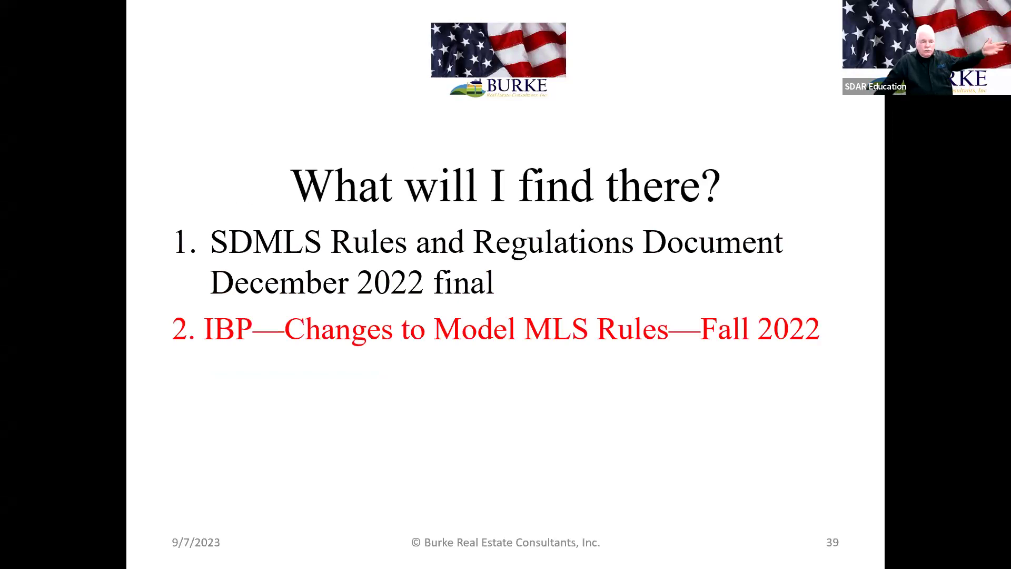
pyautogui.press('Right')
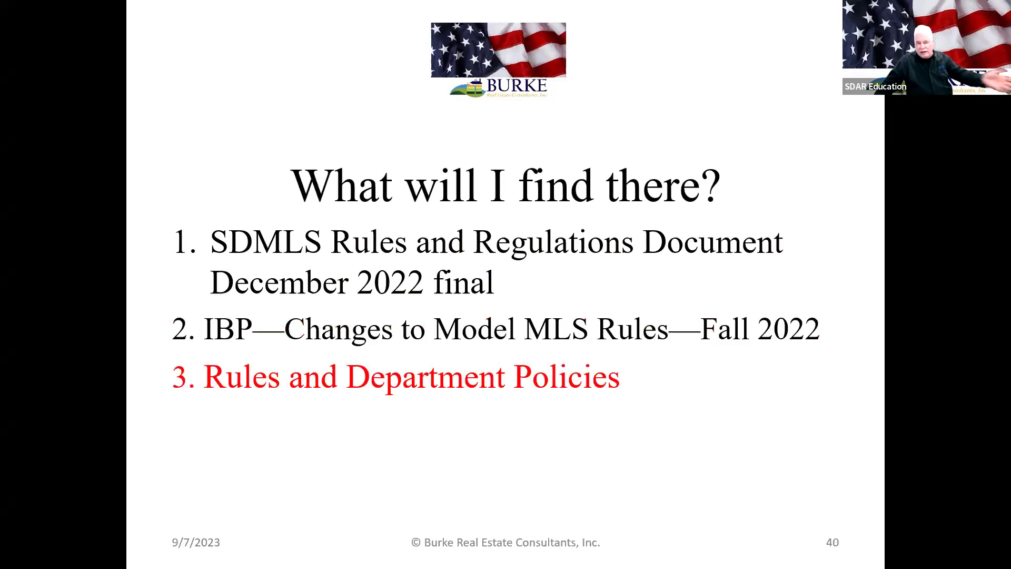
pyautogui.press('Right')
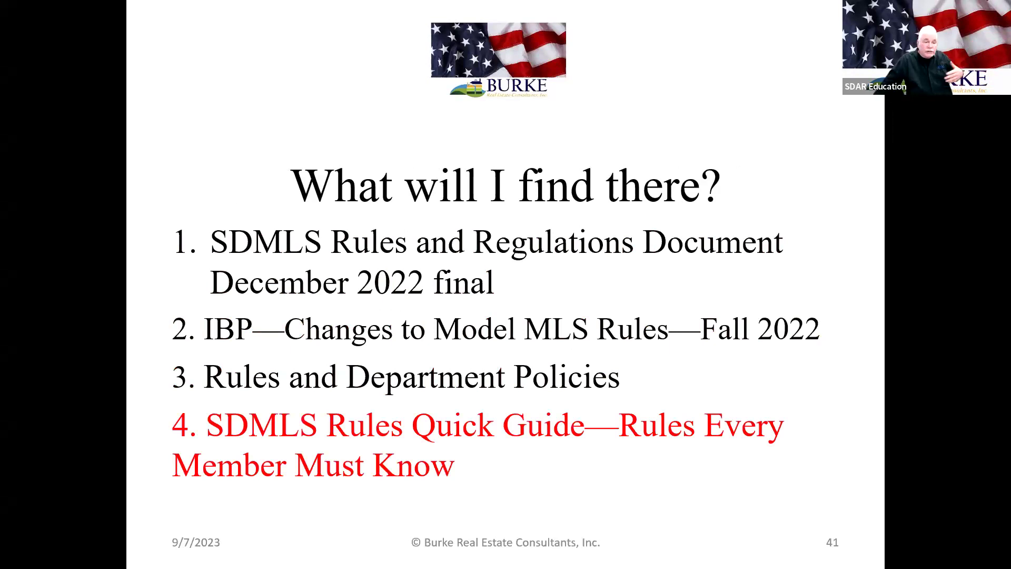
pyautogui.press('Right')
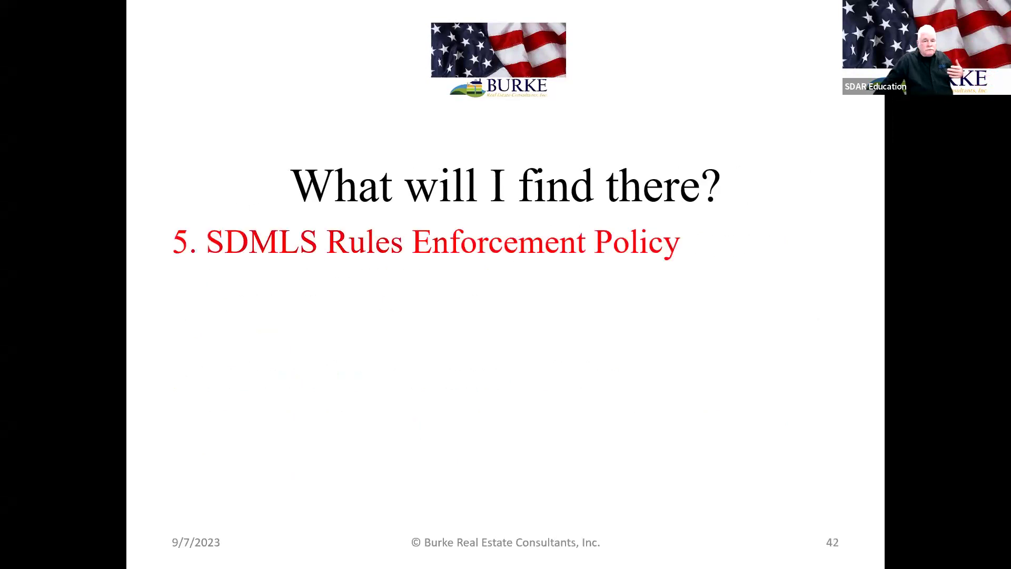
# Reveal items 6–8 and the SELM note, reach slide 47, then switch to Paragon.
pyautogui.press('Right')
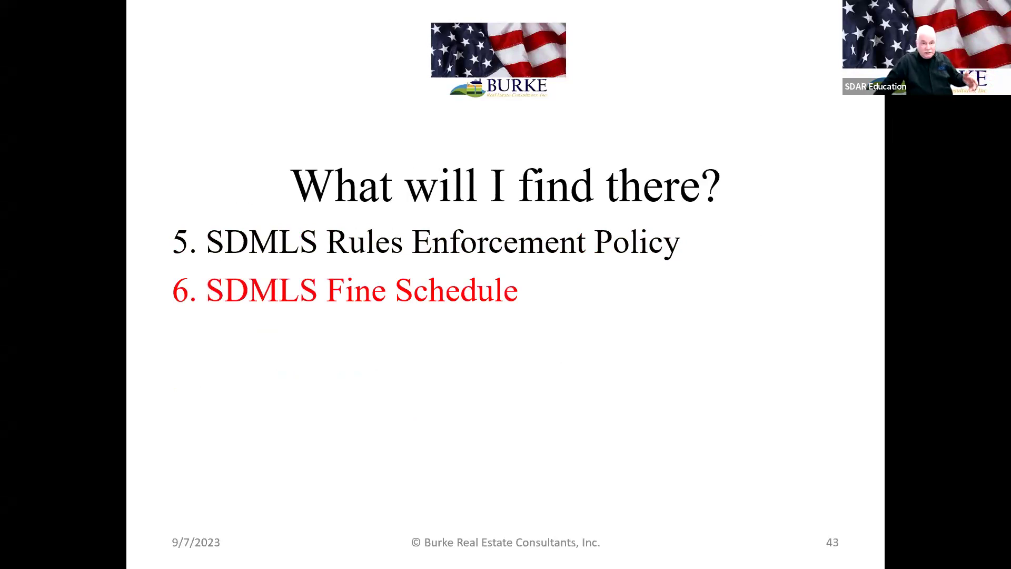
pyautogui.press('Right')
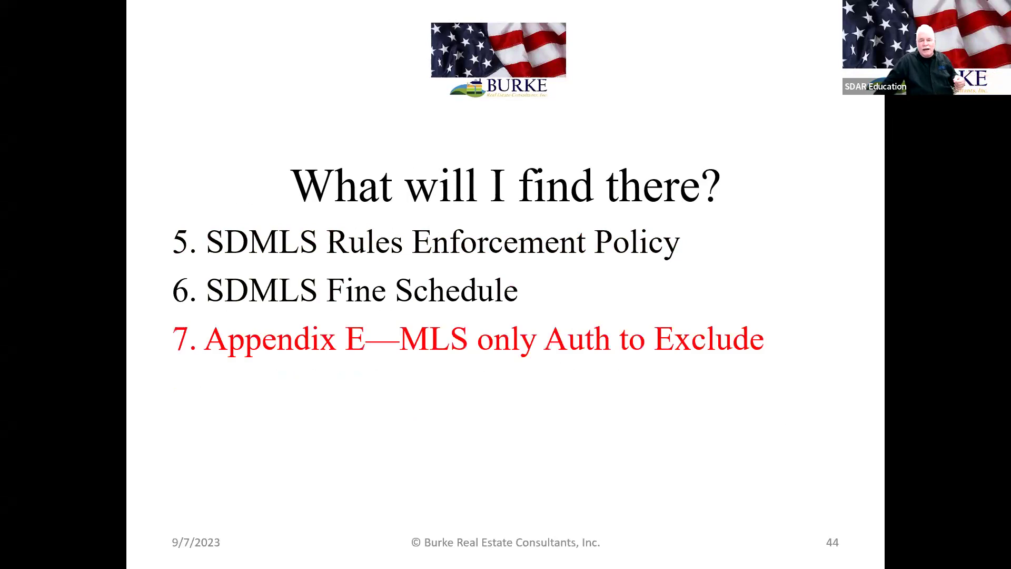
pyautogui.press('Right')
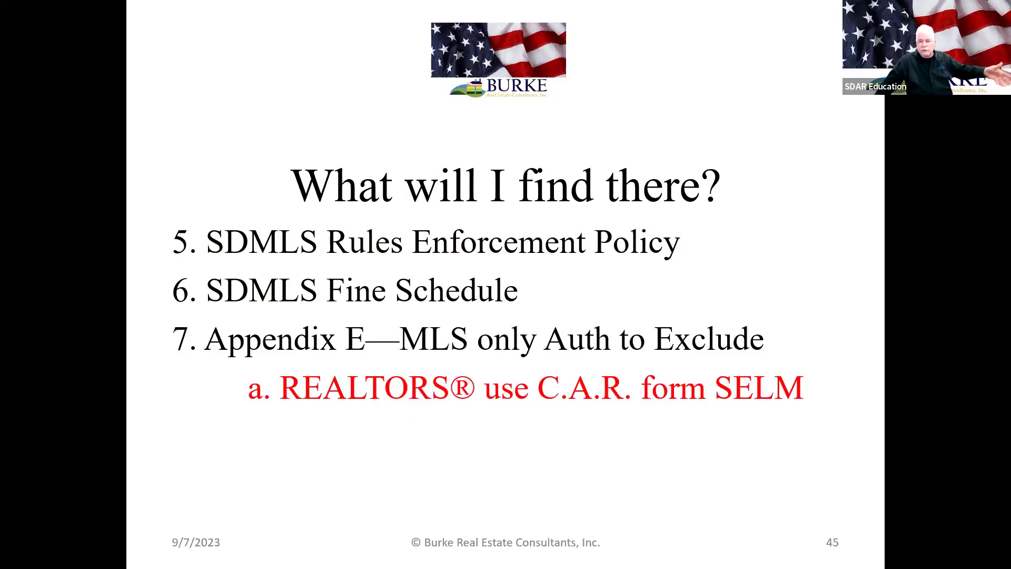
pyautogui.press('Right')
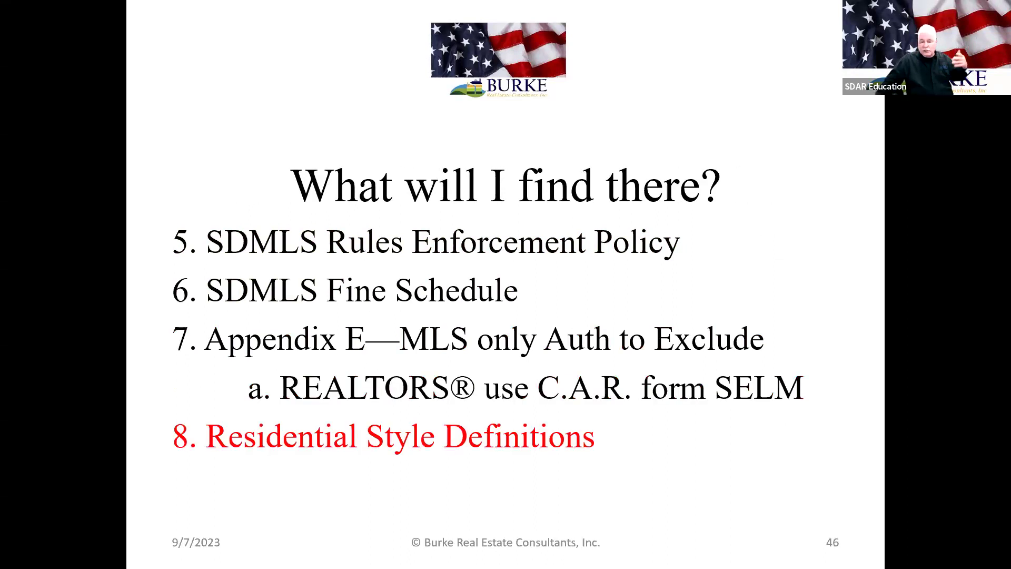
pyautogui.press('Right')
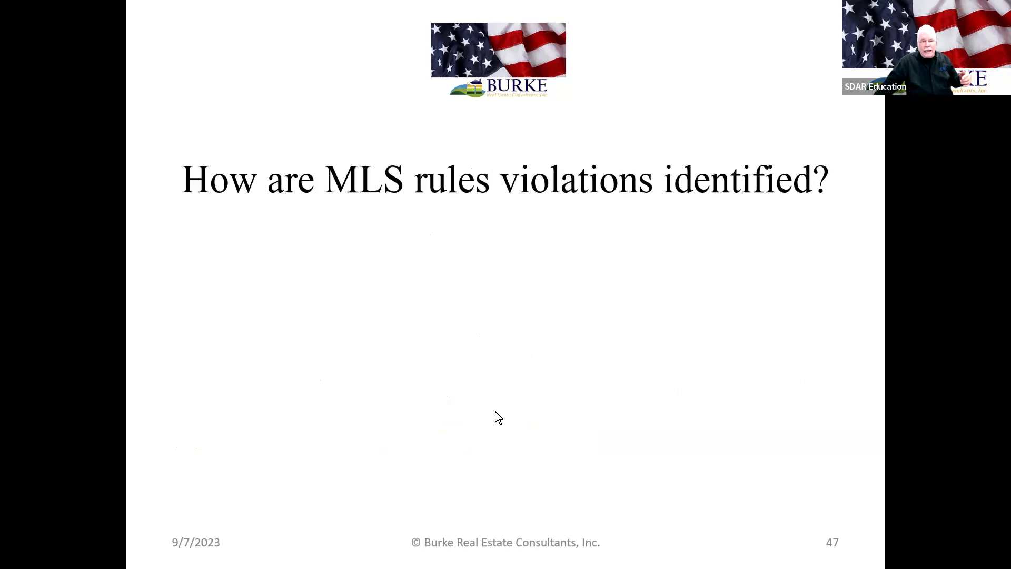
pyautogui.hotkey('alt', 'Tab')
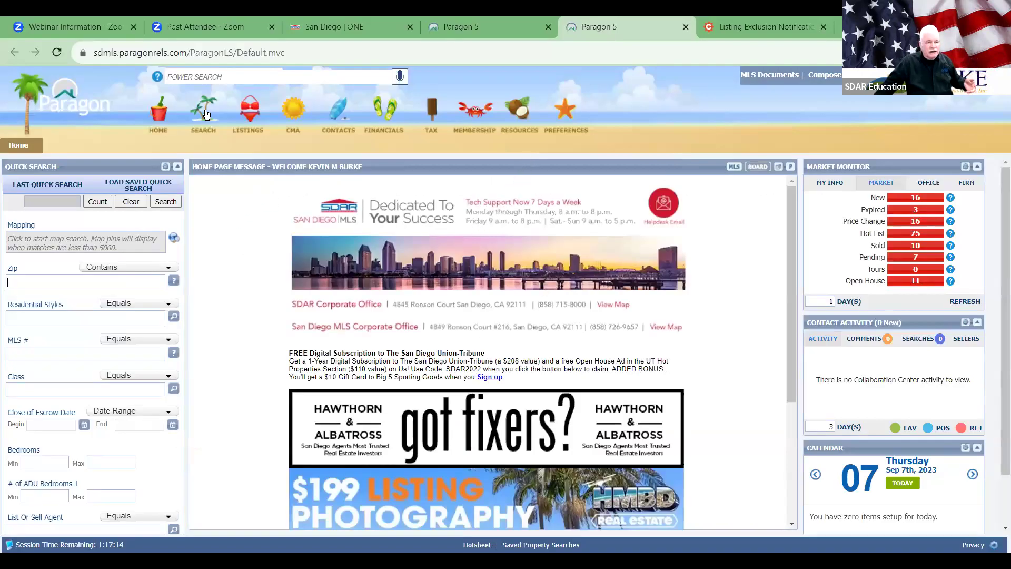
pyautogui.click(223, 75)
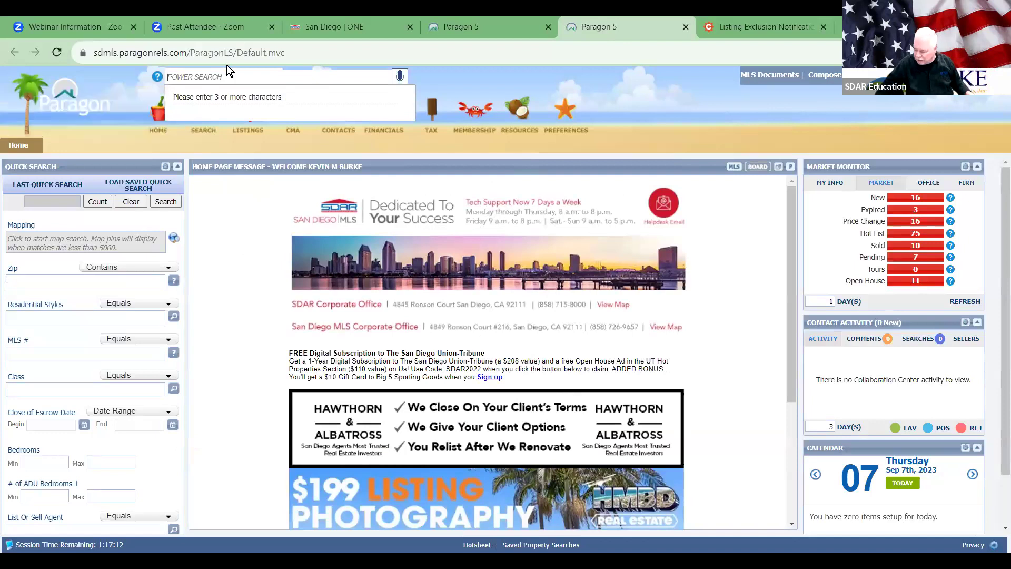
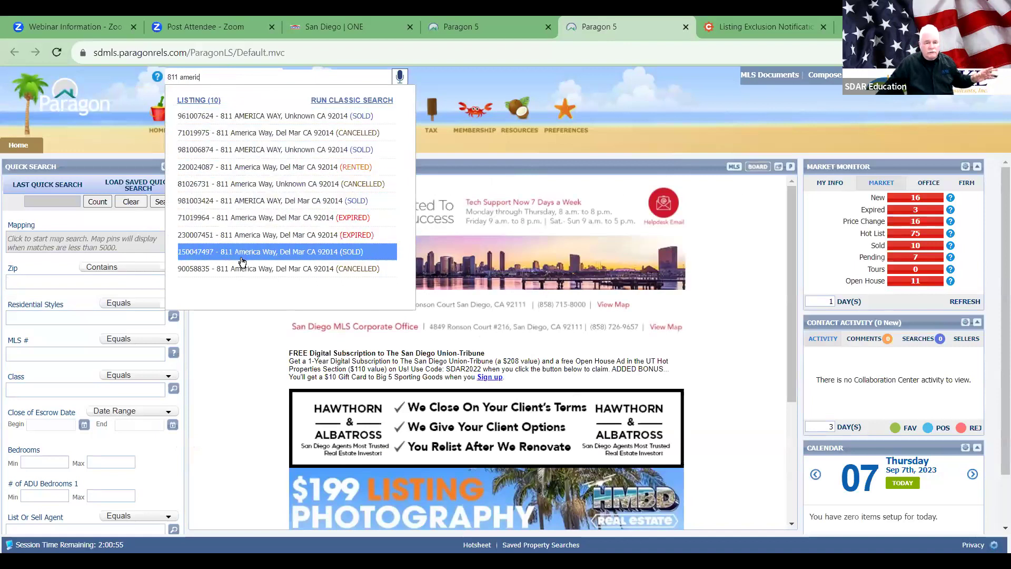
pyautogui.click(271, 235)
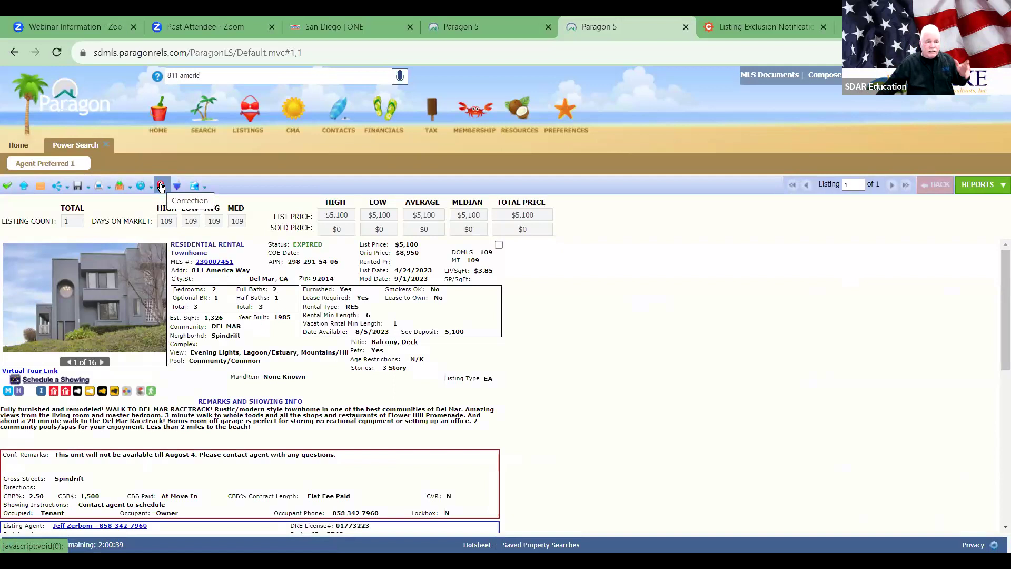
# Open the Correction Email form for listing 230007451 and place the cursor in its message body.
pyautogui.click(161, 186)
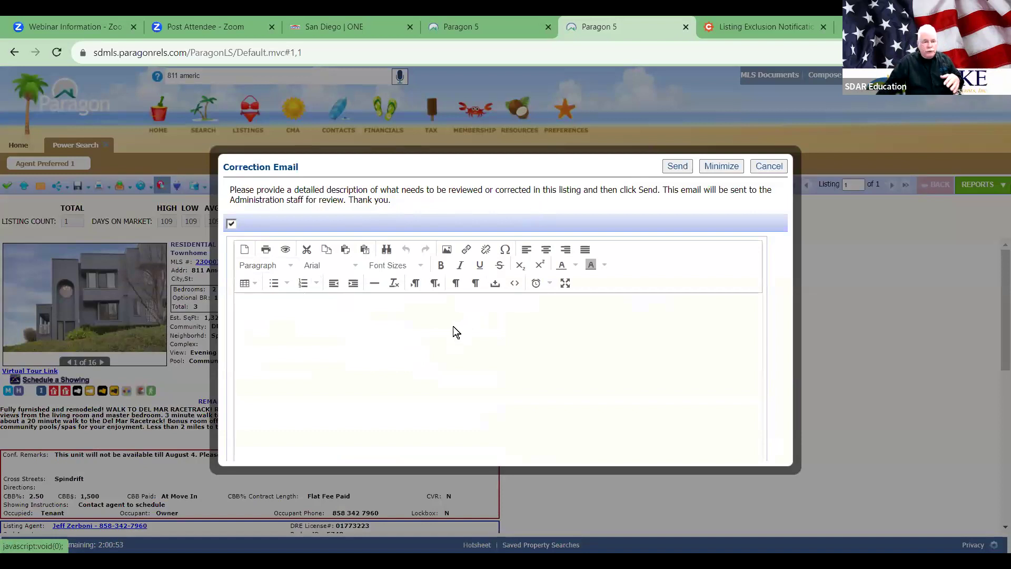
pyautogui.click(286, 327)
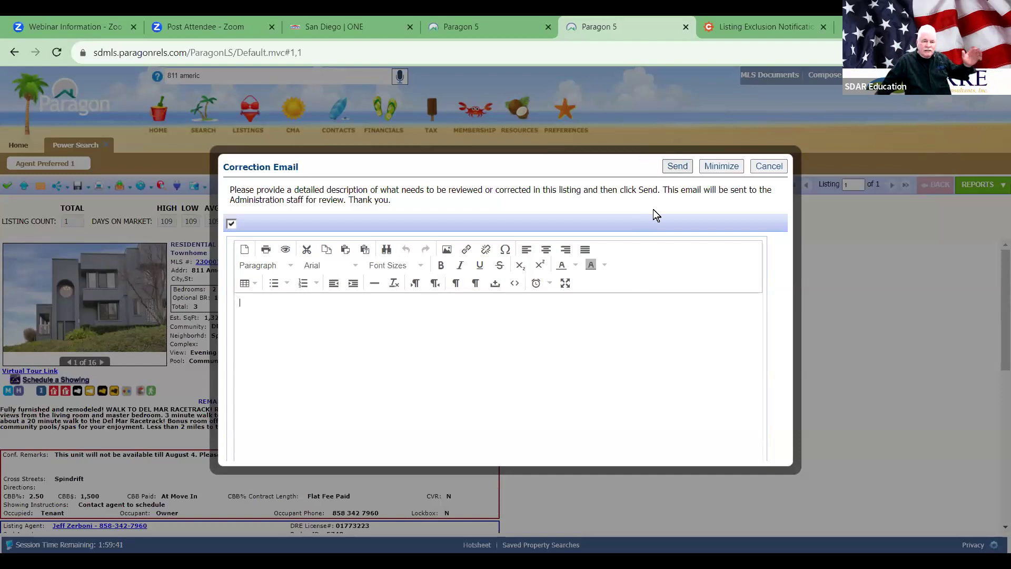
pyautogui.click(367, 349)
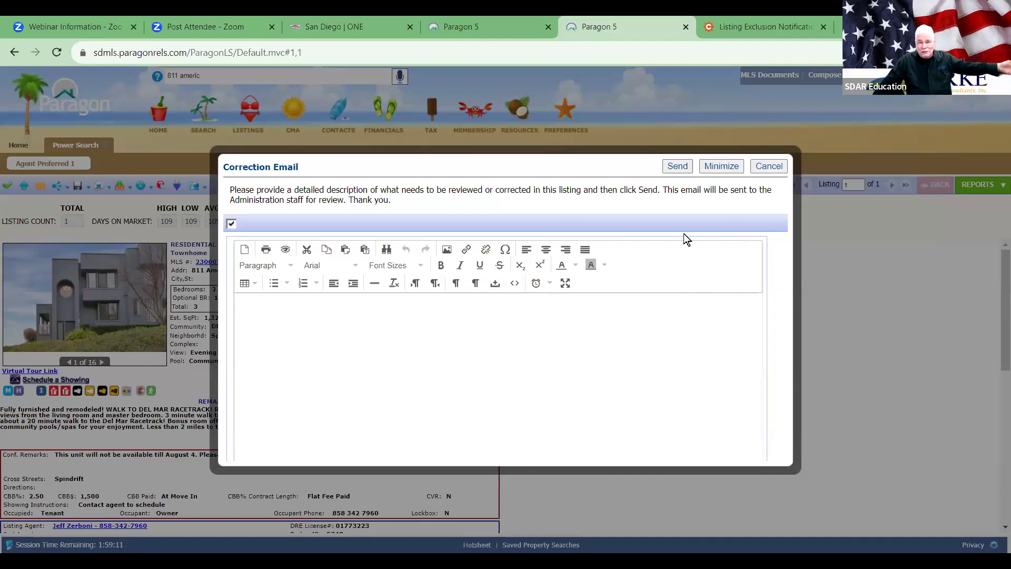
# Cancel the Correction Email form unsent and open the listing actions dropdown.
pyautogui.click(769, 168)
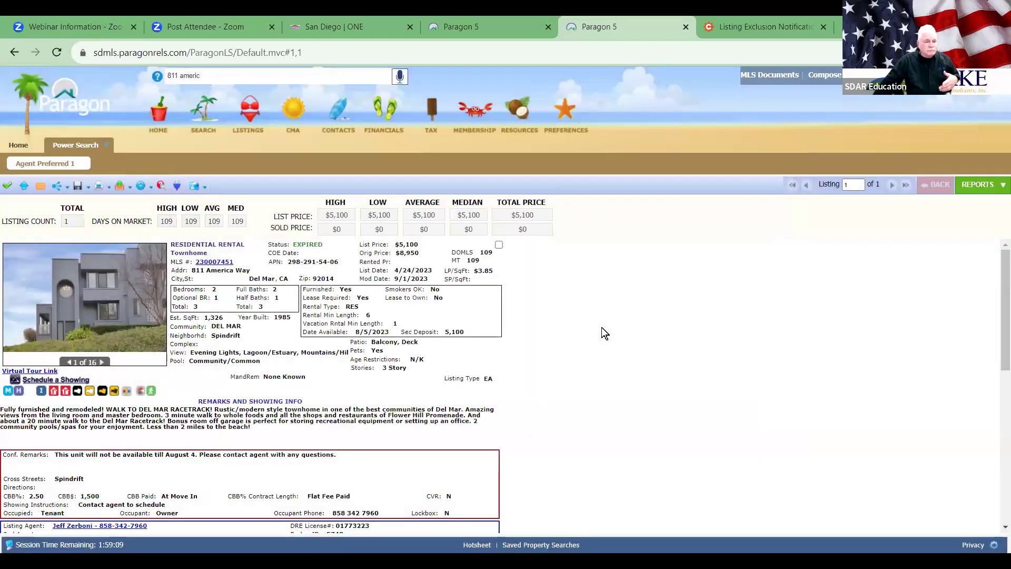
pyautogui.click(194, 186)
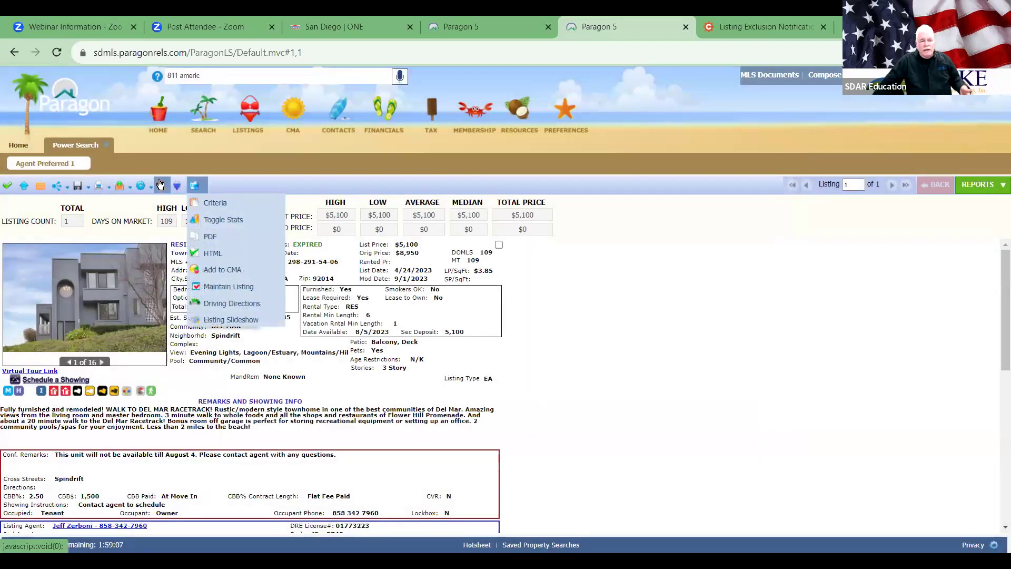
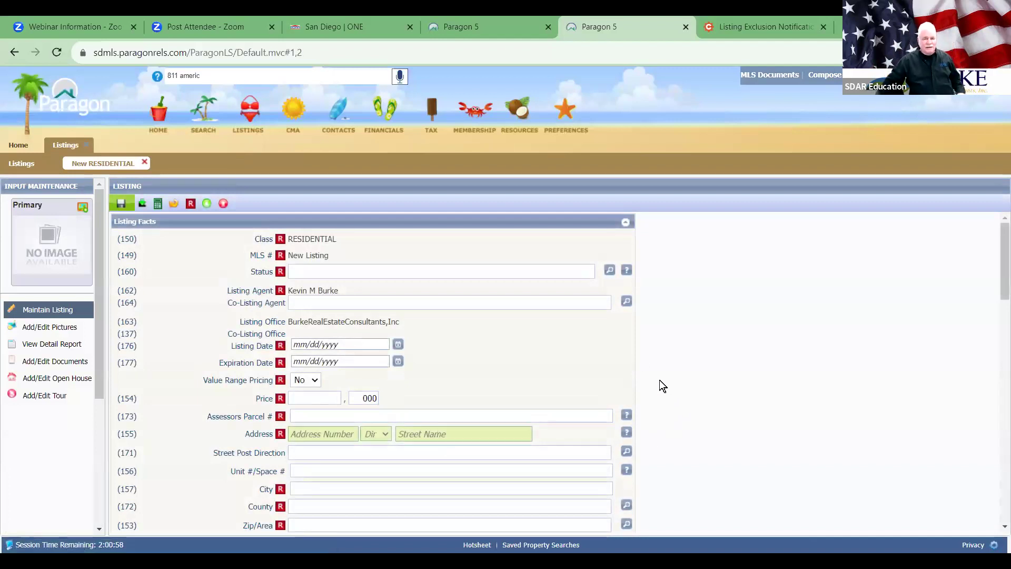
# Collapse every listing section except Remarks and place the cursor in the empty Remarks box.
pyautogui.click(224, 205)
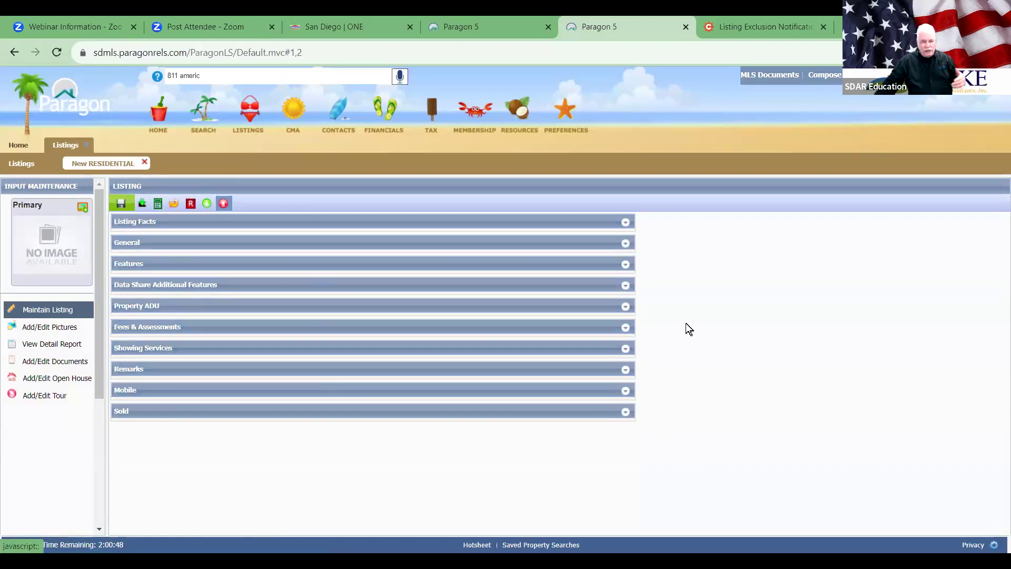
pyautogui.click(626, 369)
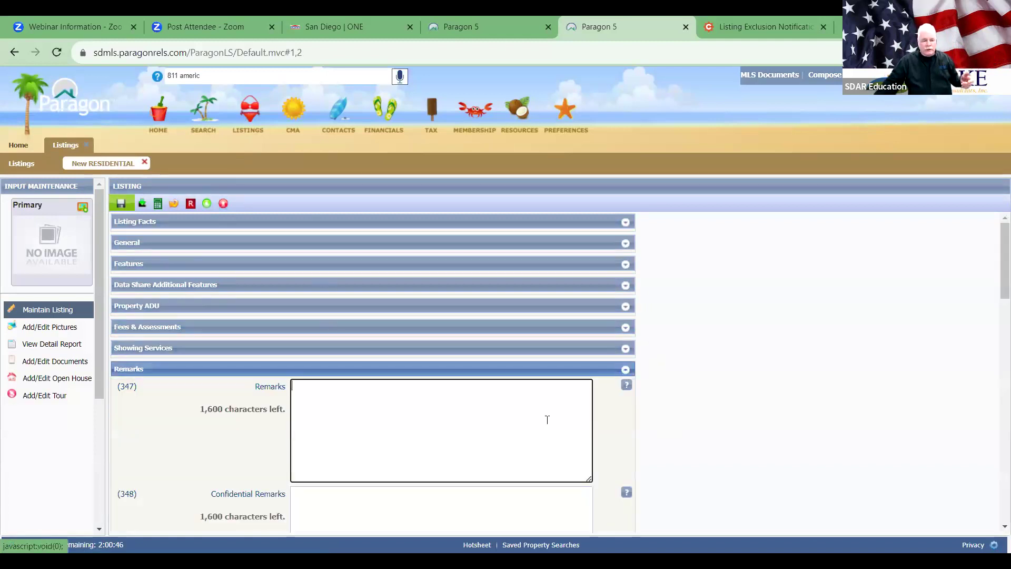
pyautogui.click(386, 417)
pyautogui.scroll(-2, 387, 418)
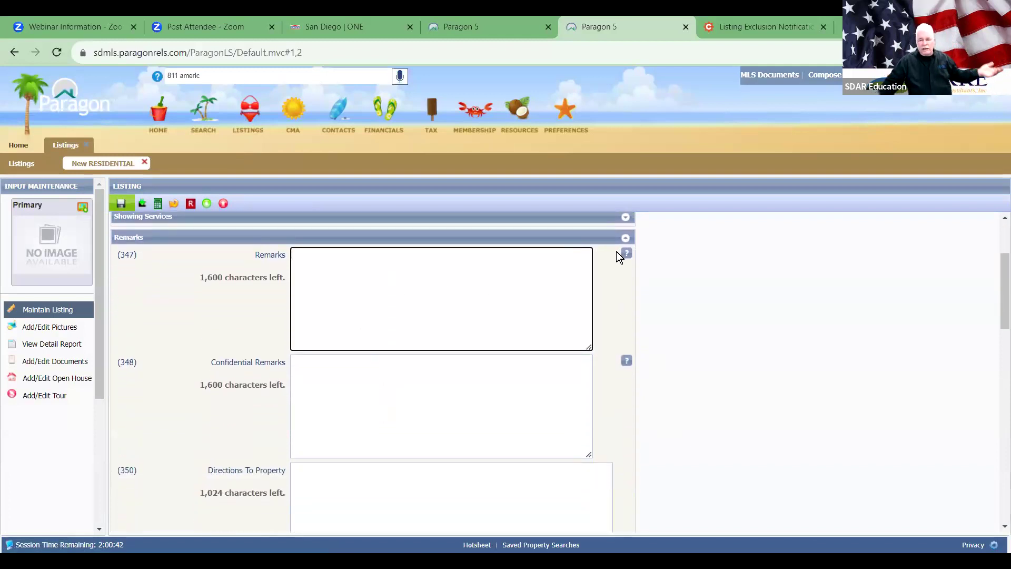
pyautogui.moveTo(625, 255)
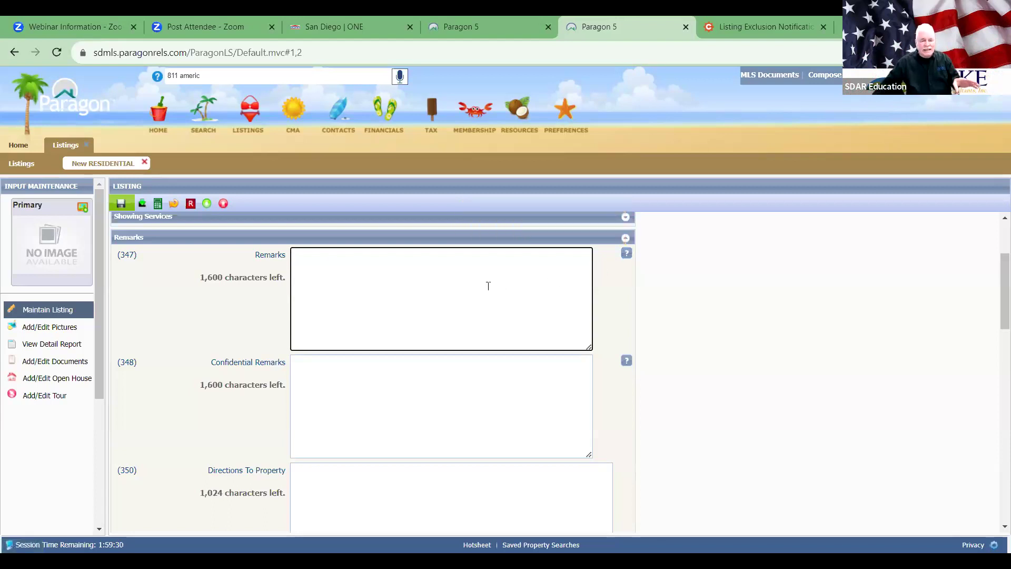
pyautogui.scroll(-8, 488, 286)
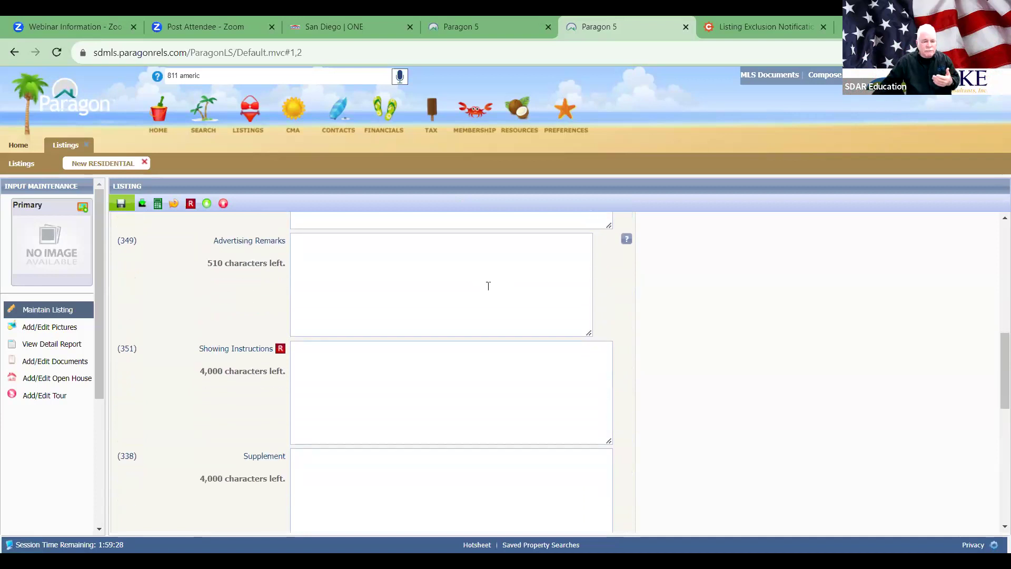
pyautogui.scroll(-2, 488, 285)
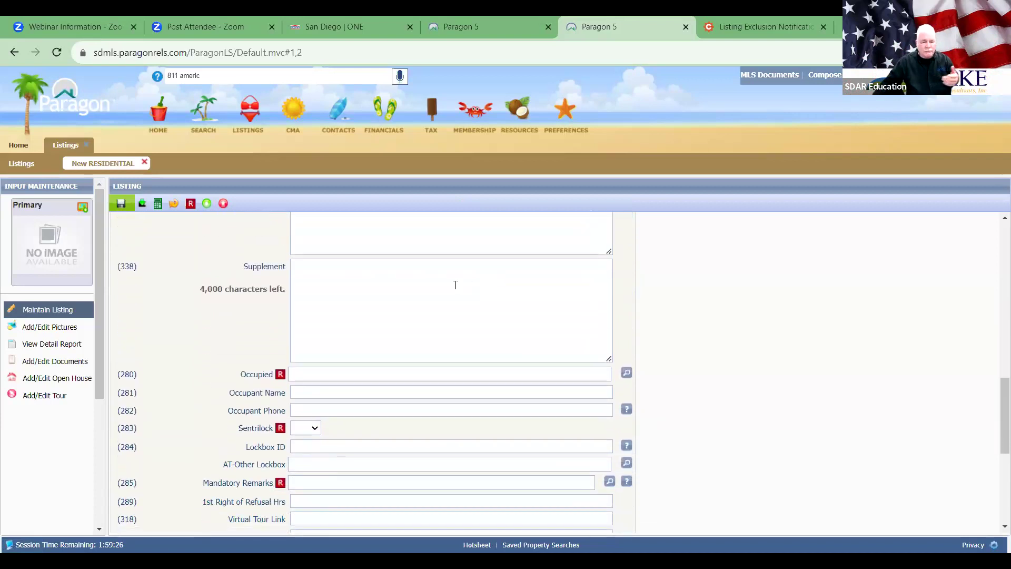
pyautogui.scroll(10, 456, 285)
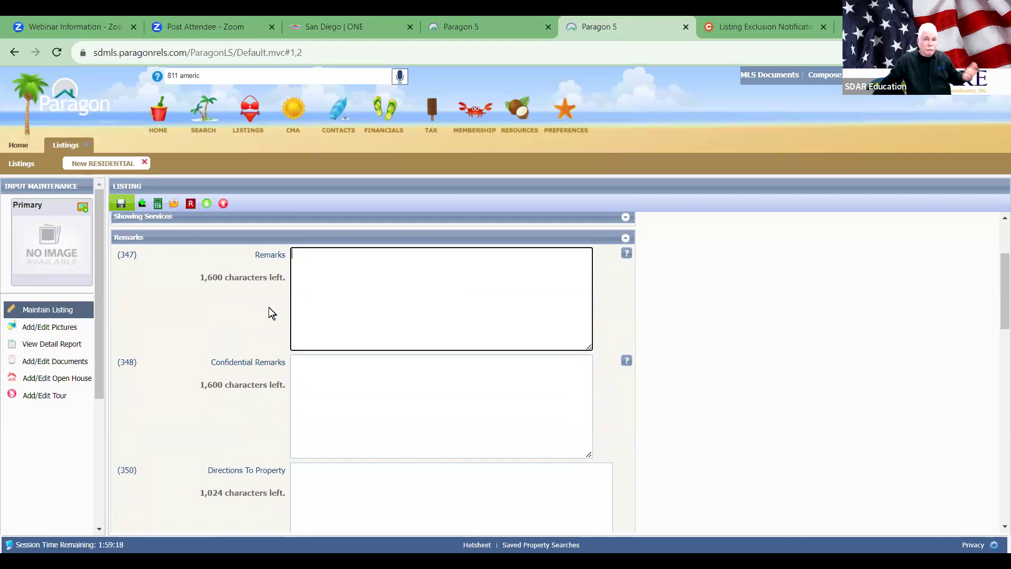
pyautogui.scroll(-10, 348, 301)
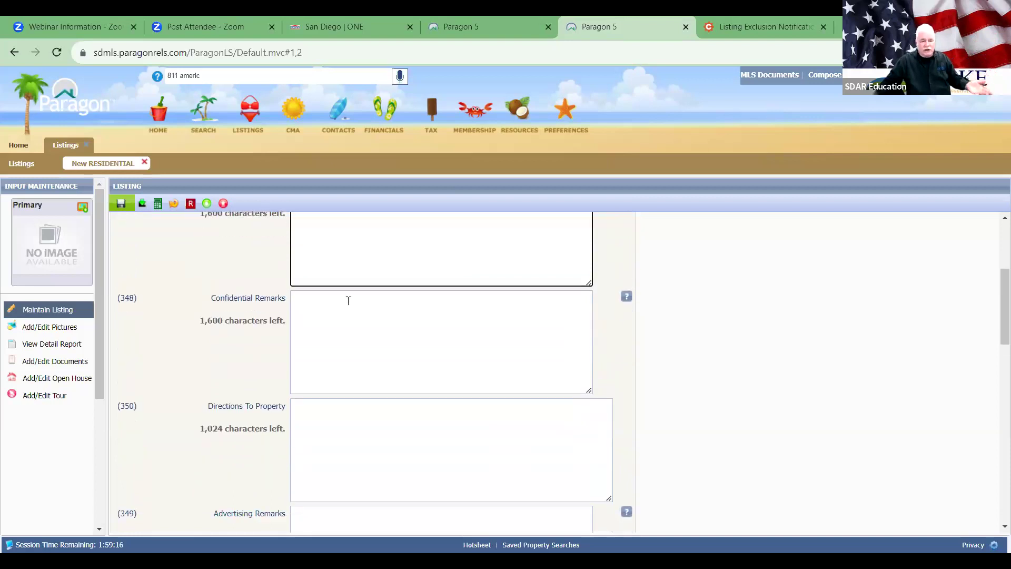
pyautogui.scroll(-1, 348, 301)
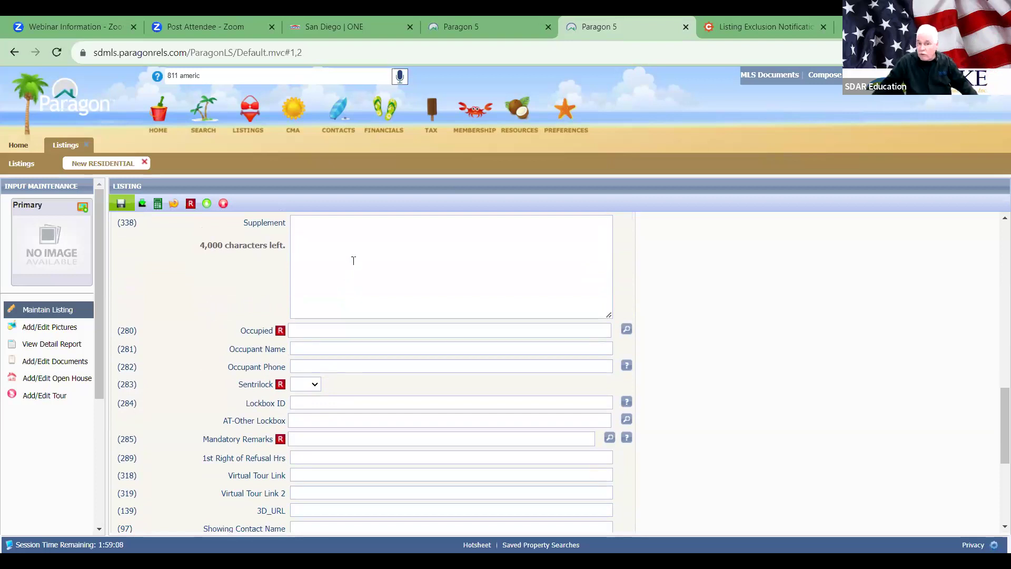
pyautogui.scroll(4, 352, 254)
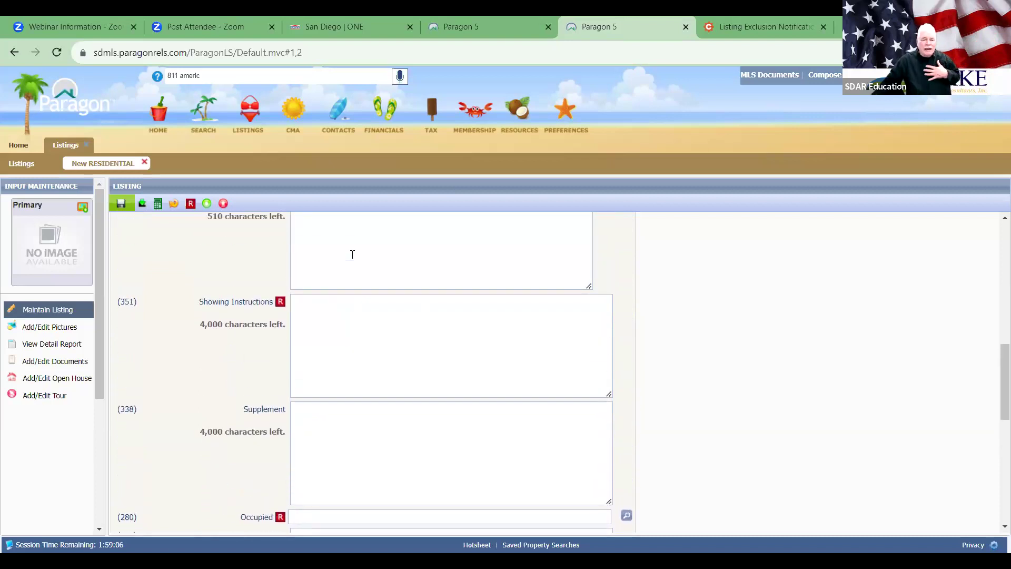
pyautogui.scroll(7, 346, 458)
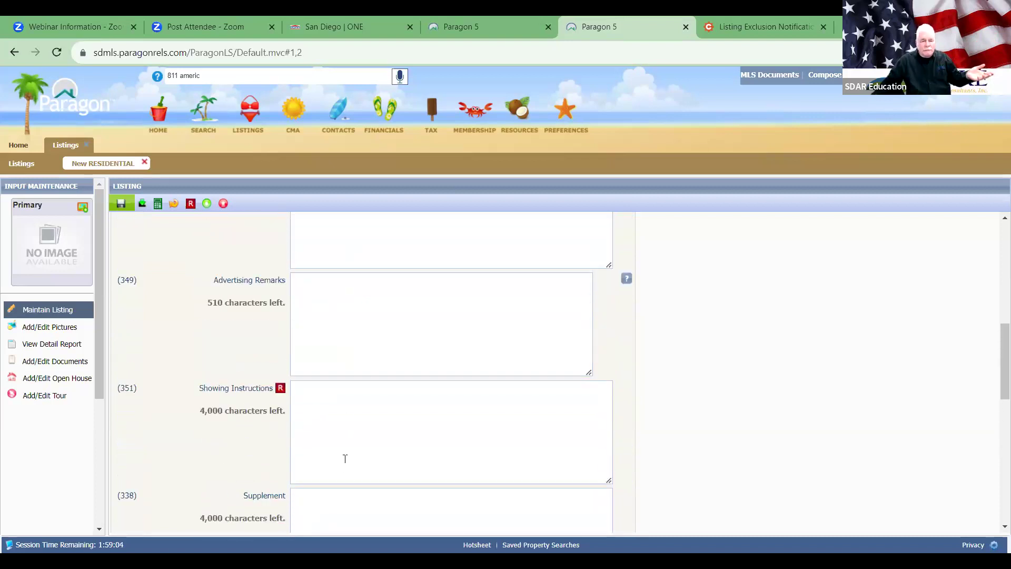
pyautogui.click(335, 374)
pyautogui.scroll(1, 339, 392)
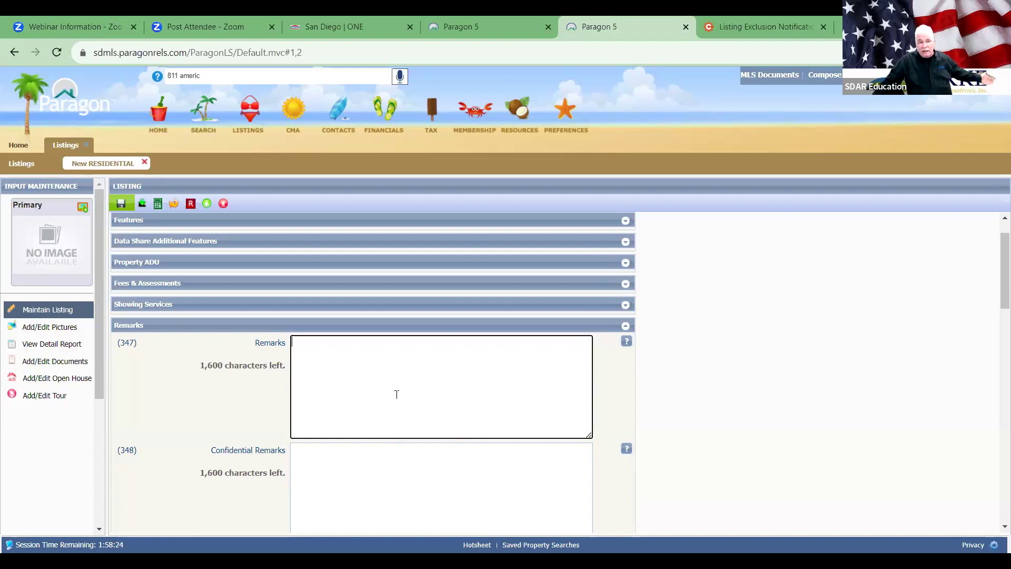
# Move past Confidential Remarks down to Advertising Remarks and display its Rule 12.5.1 help.
pyautogui.press('Tab')
pyautogui.scroll(-4, 399, 438)
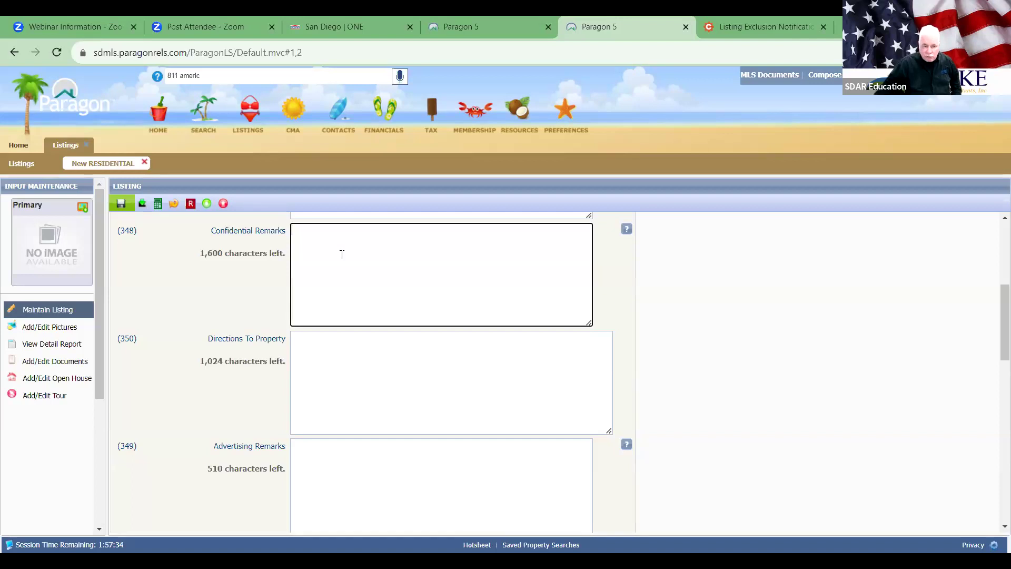
pyautogui.scroll(-2, 342, 255)
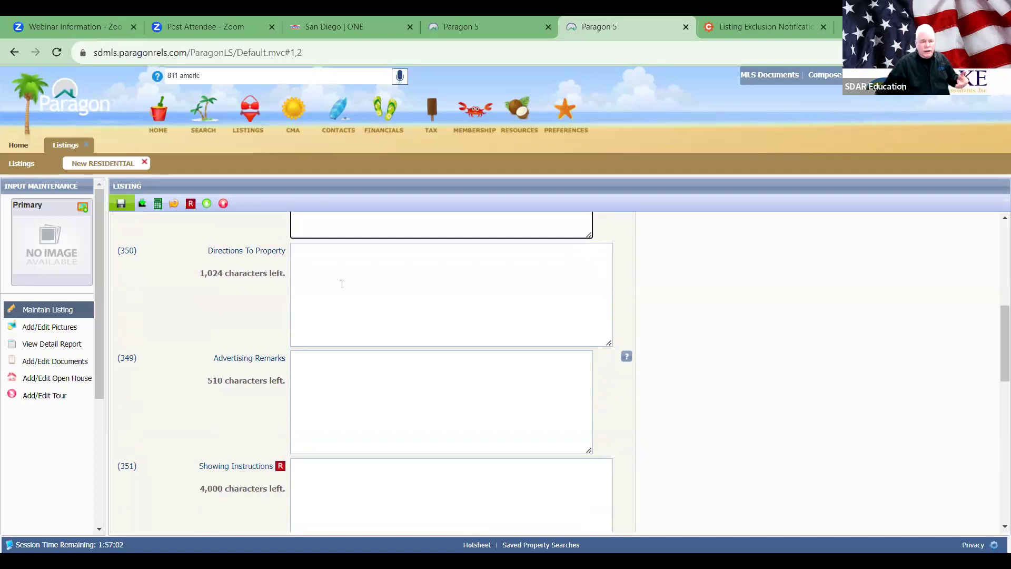
pyautogui.scroll(-2, 356, 388)
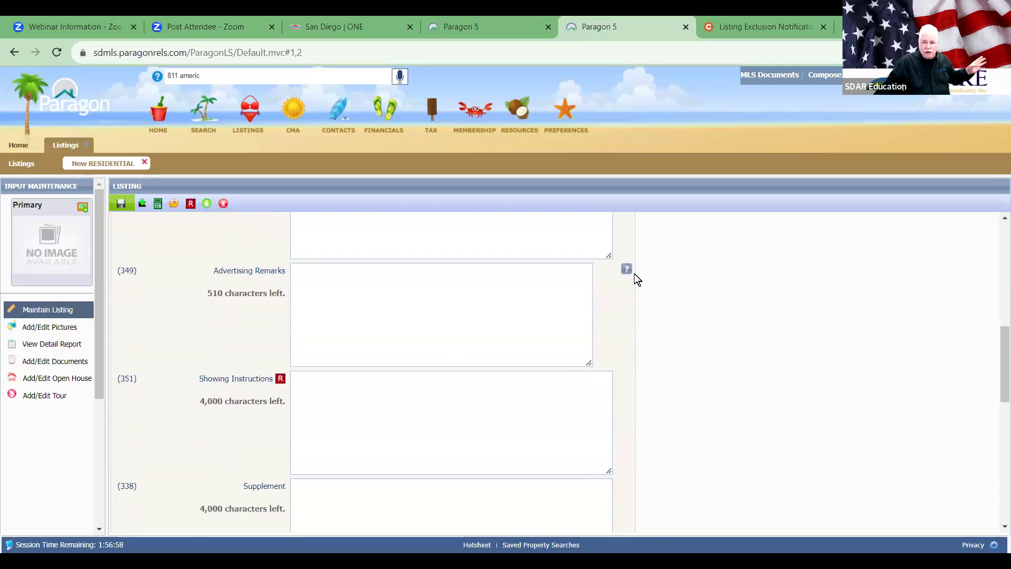
pyautogui.moveTo(626, 269)
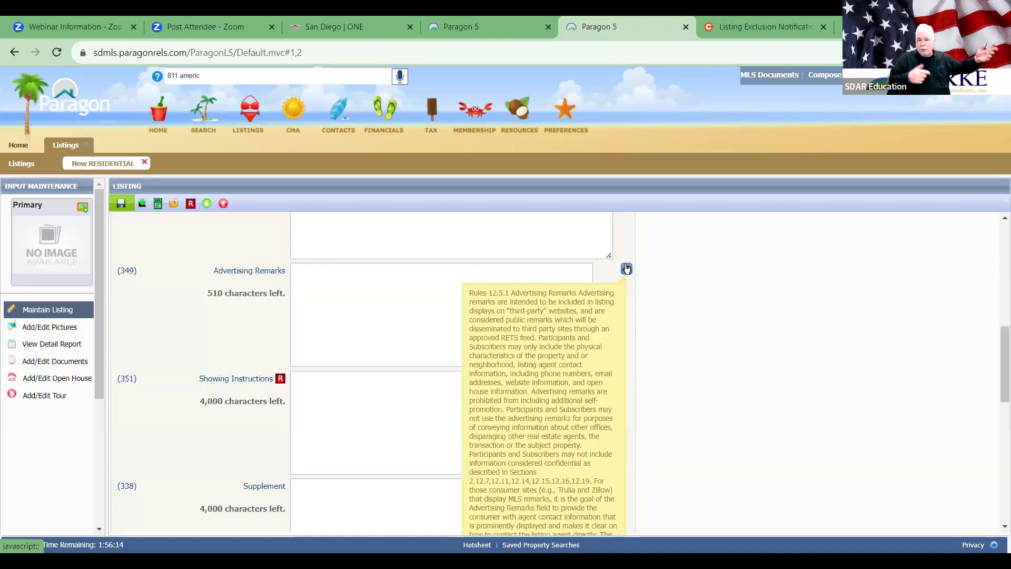
# Enter 'Please contact OFFICIAL Seller's Agent' with the agent's name and phone number, correcting the 'Plase' typo.
pyautogui.click(517, 295)
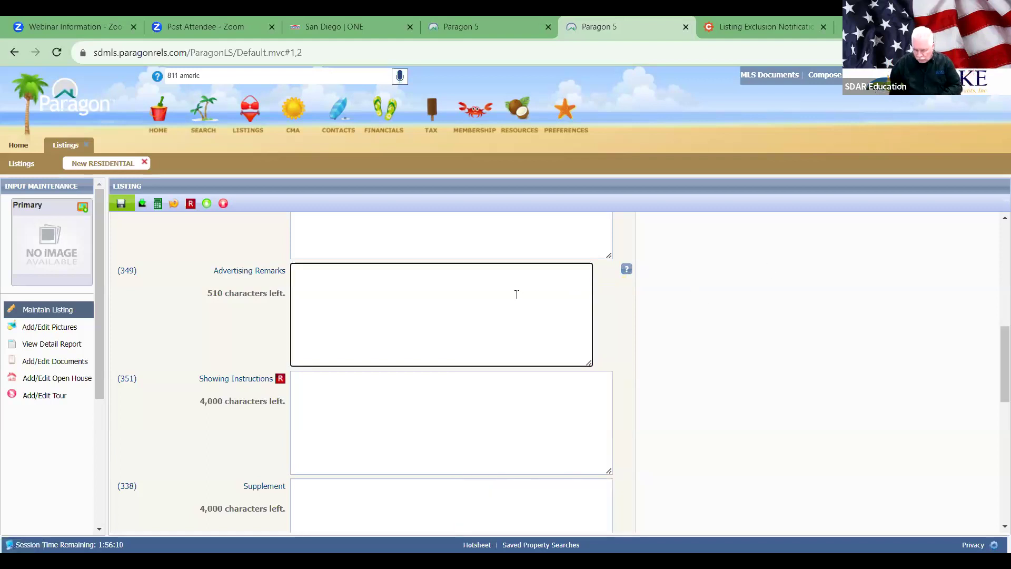
pyautogui.write('P')
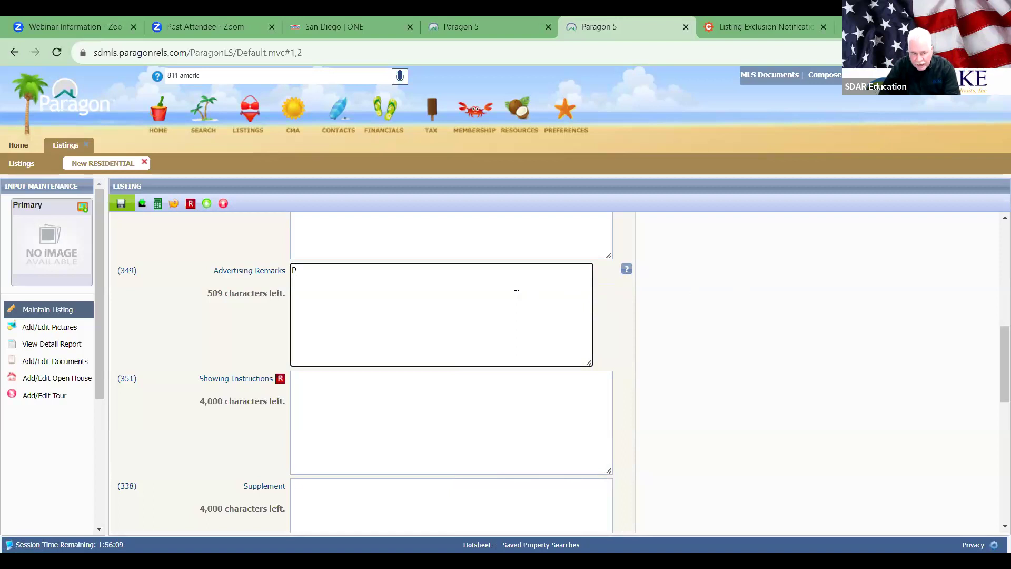
pyautogui.write("lase contact OFFICIAL Seller's Agent")
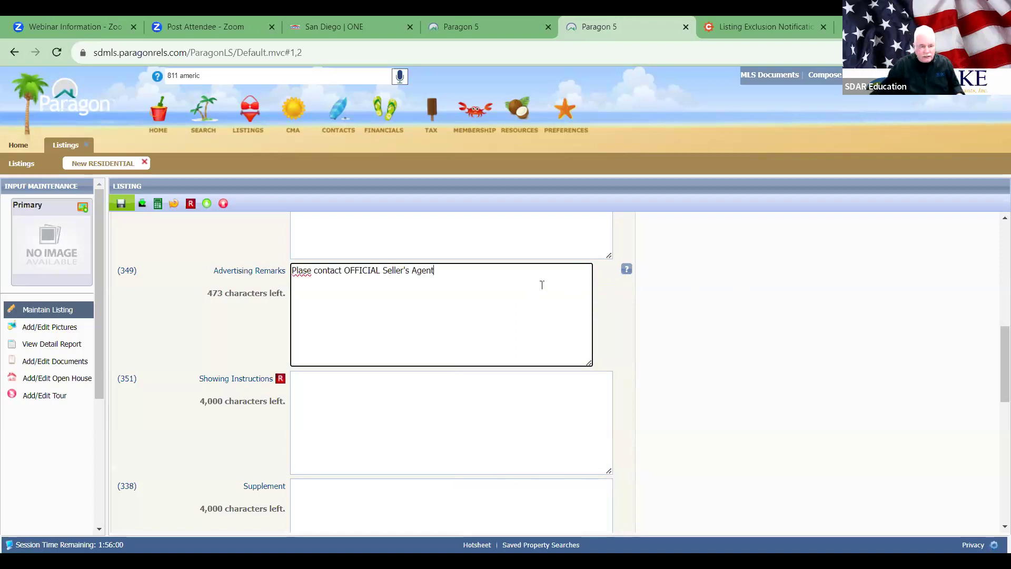
pyautogui.rightClick(301, 270)
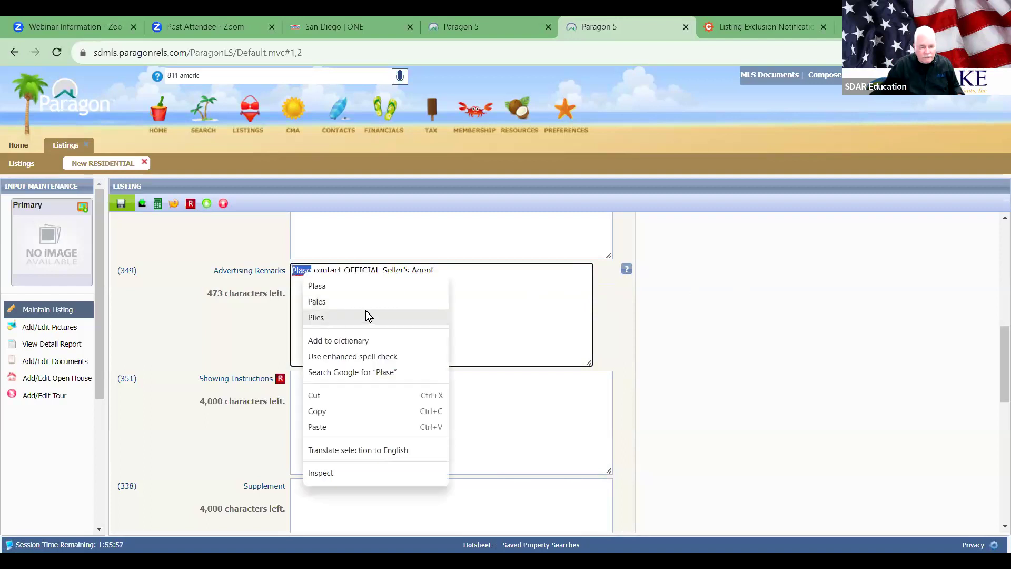
pyautogui.press('Escape')
pyautogui.click(300, 270)
pyautogui.write('e')
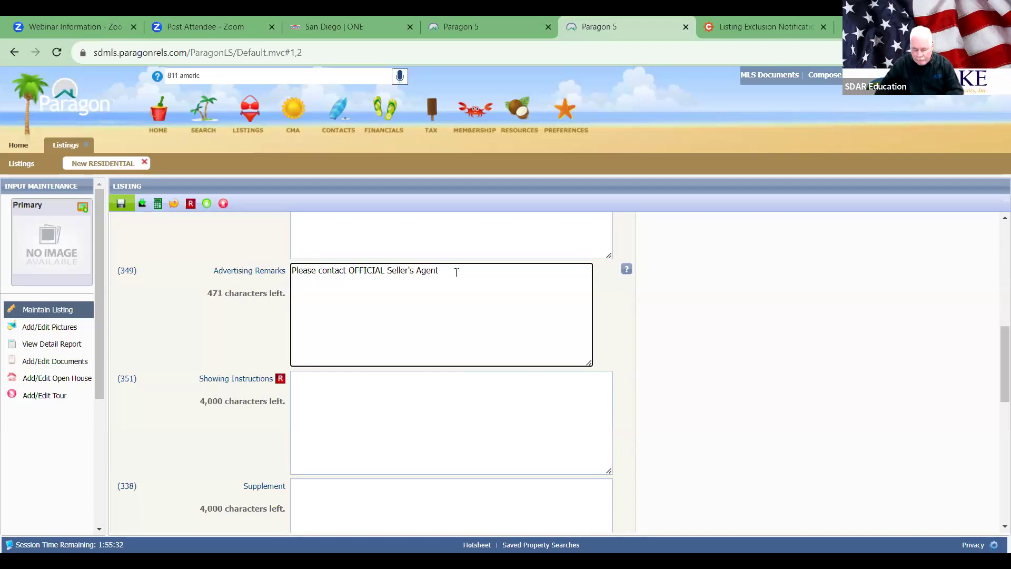
pyautogui.write('K')
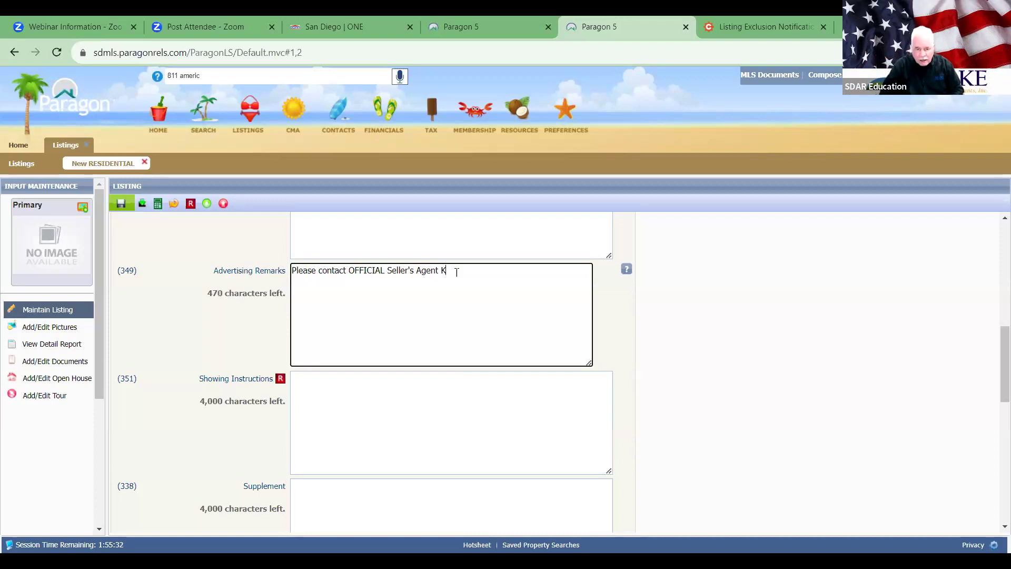
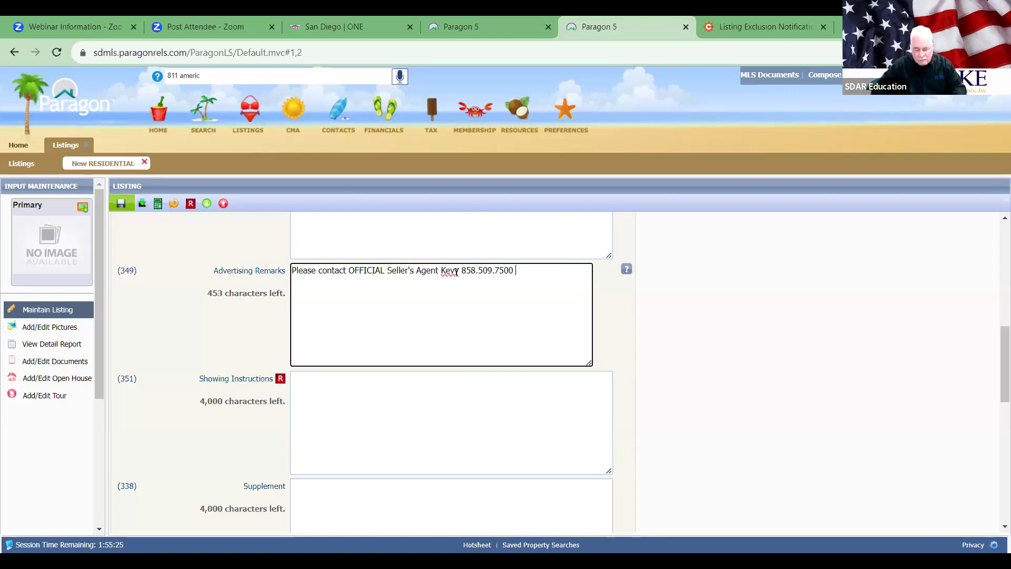
pyautogui.hotkey('ctrl', 'k')
# Go back to the Advertising Remarks box and show its rules help.
pyautogui.write('evin')
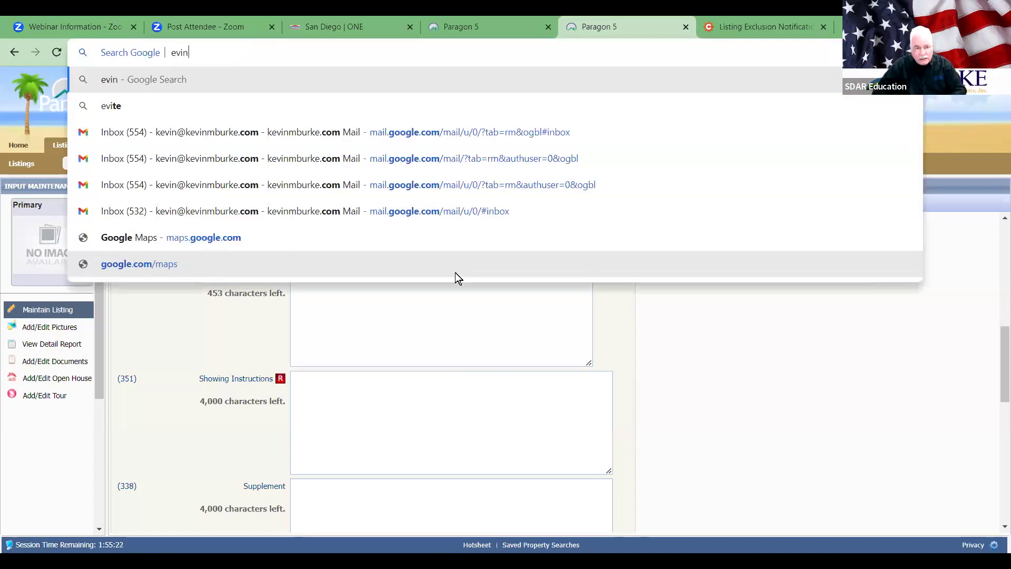
pyautogui.click(455, 343)
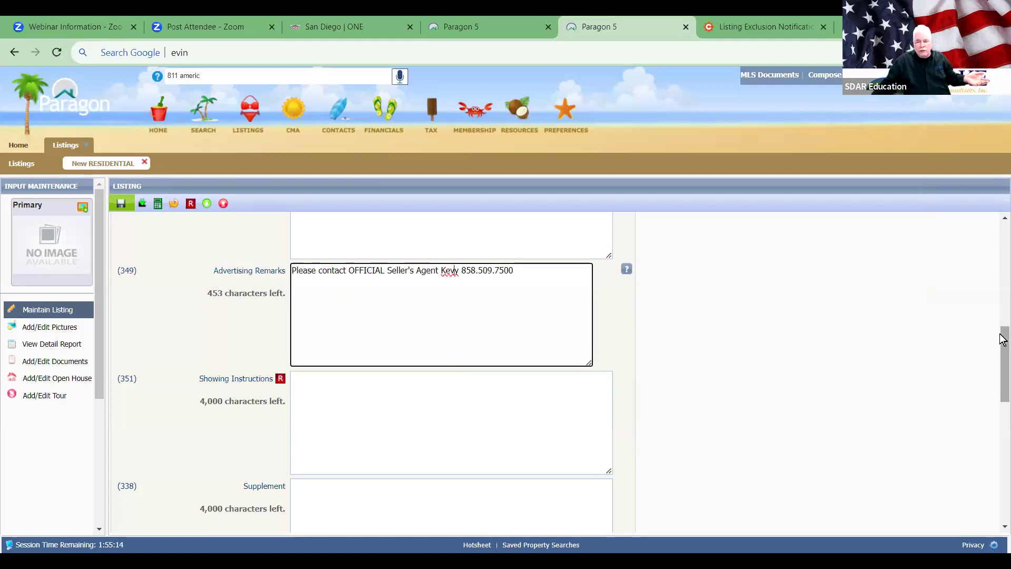
pyautogui.scroll(-1, 1002, 339)
pyautogui.click(626, 227)
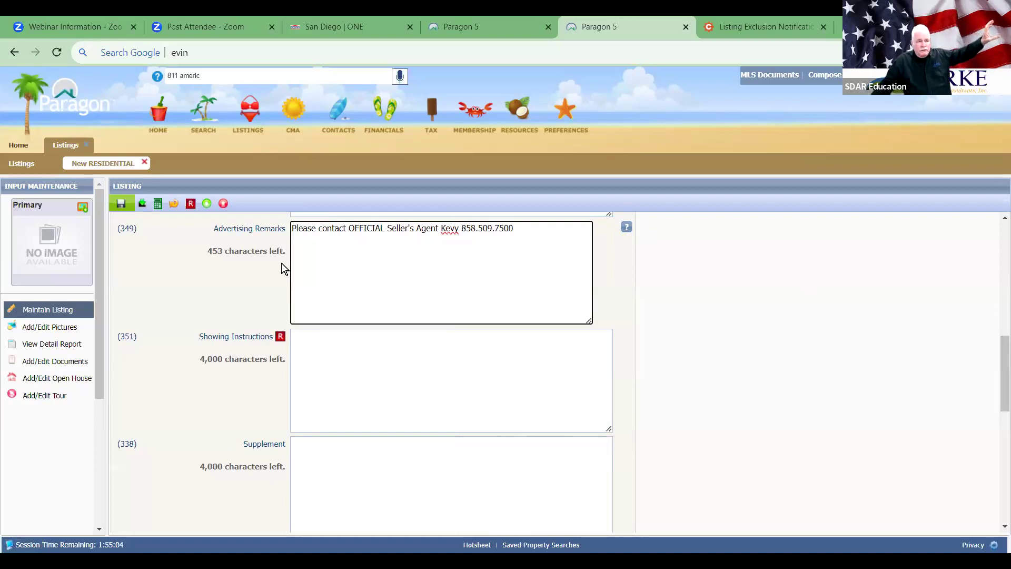
# Clear the stray text from Chrome's address bar and dismiss the search suggestions.
pyautogui.click(252, 55)
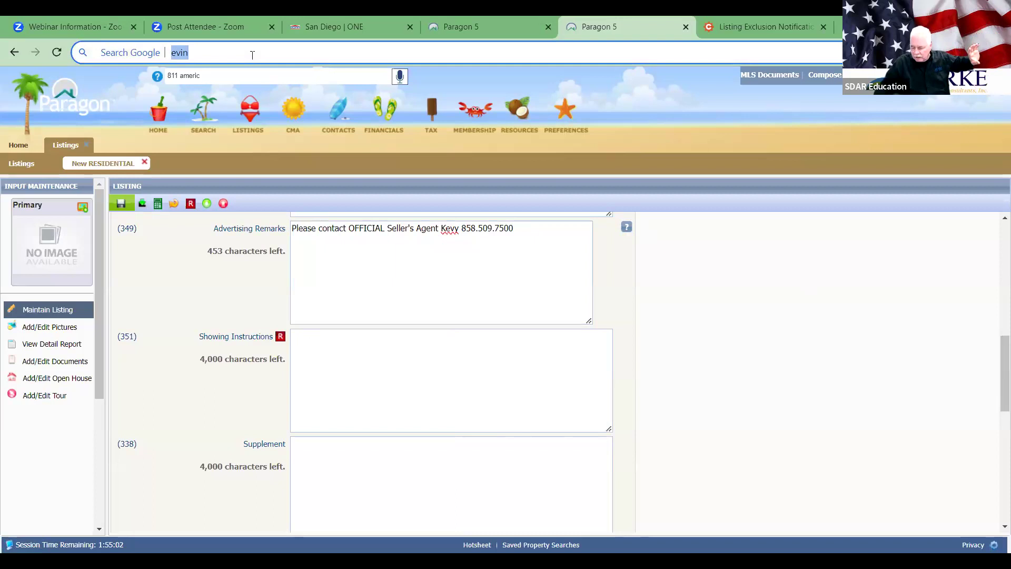
pyautogui.press('BackSpace')
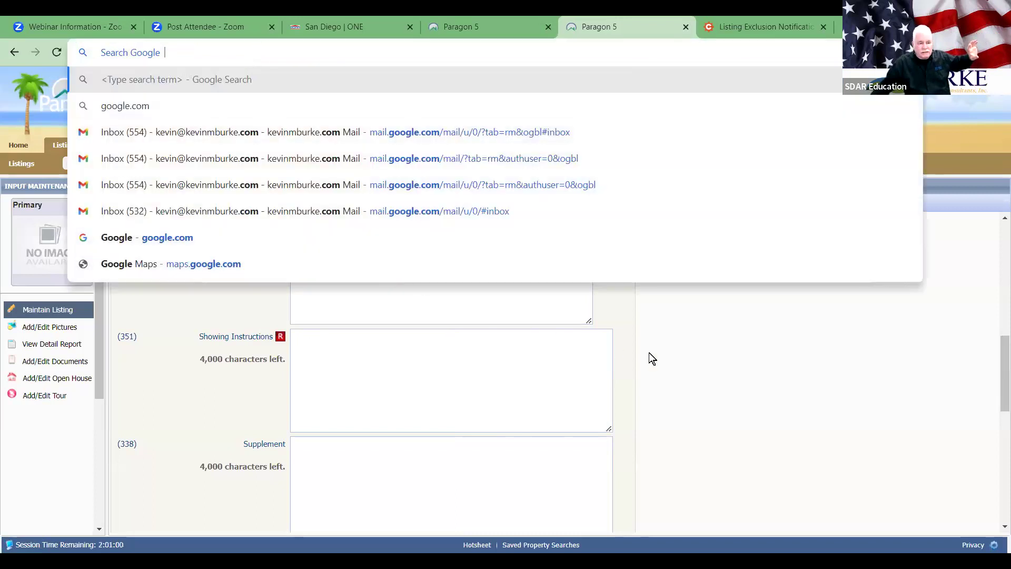
pyautogui.click(697, 402)
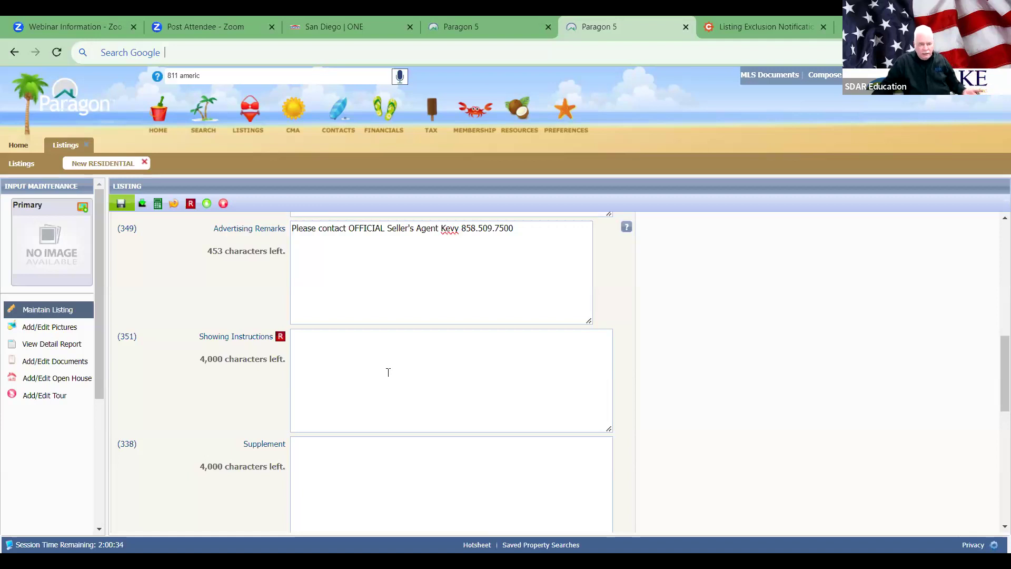
# Scroll to the occupant fields and open the Mandatory Remarks code lookup.
pyautogui.scroll(-5, 388, 373)
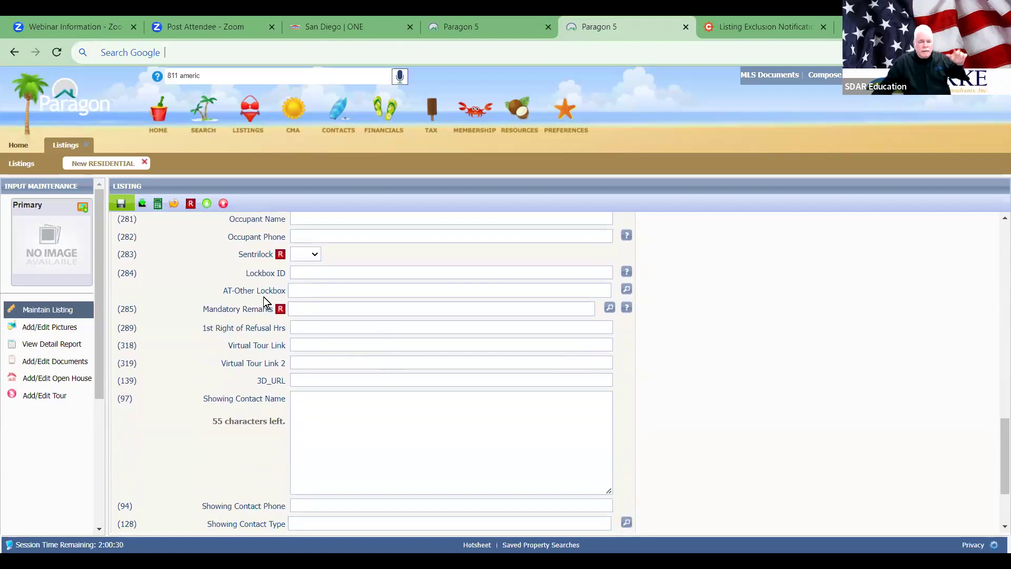
pyautogui.click(609, 308)
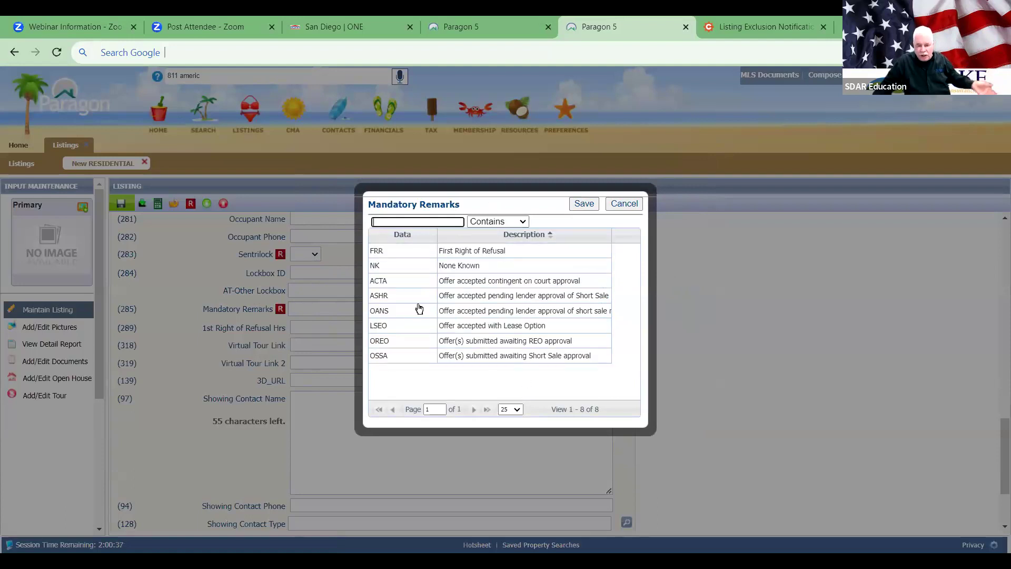
# Cancel the Mandatory Remarks list, reopen it, then dismiss it, leaving the field empty.
pyautogui.click(624, 204)
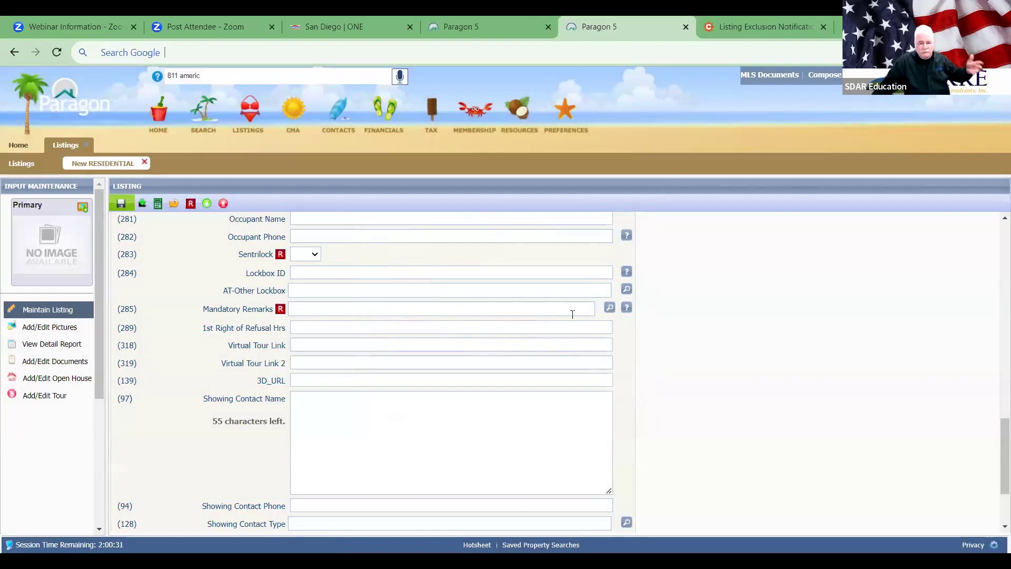
pyautogui.click(609, 308)
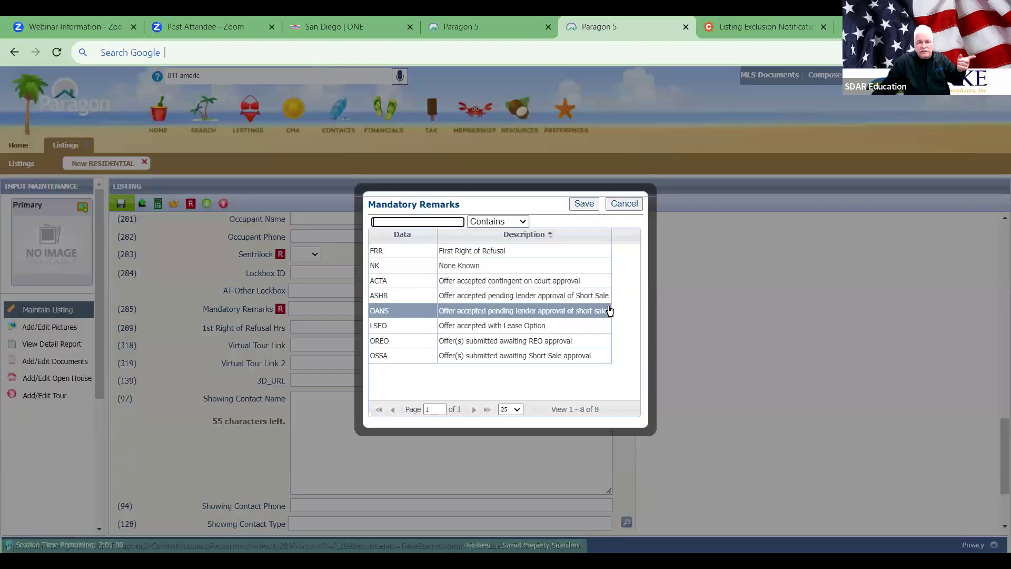
pyautogui.press('Escape')
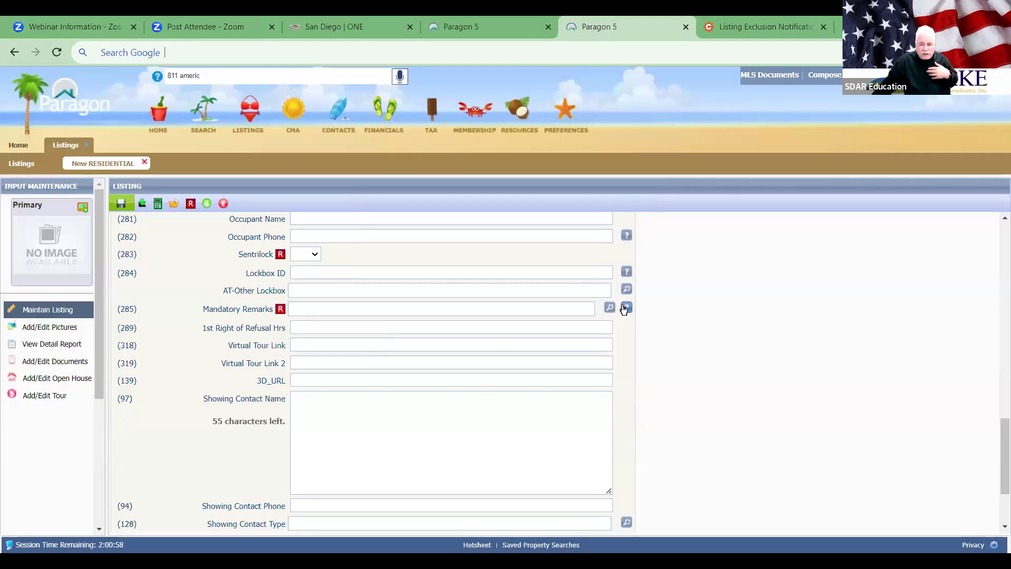
pyautogui.moveTo(631, 311)
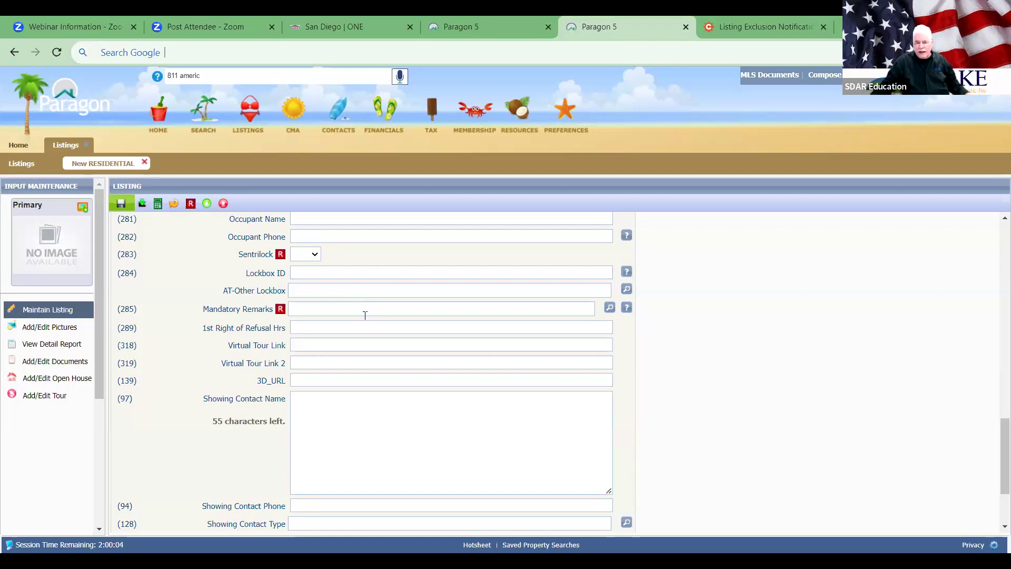
# Scroll further down the form, then switch to the slide on misuse of public and supplemental remarks.
pyautogui.scroll(-3, 365, 315)
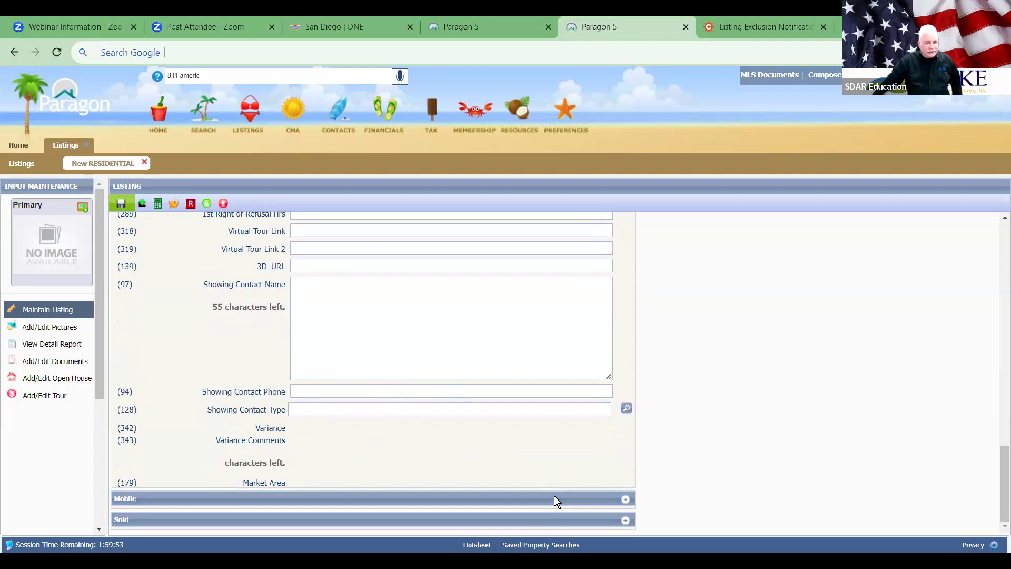
pyautogui.hotkey('alt', 'Tab')
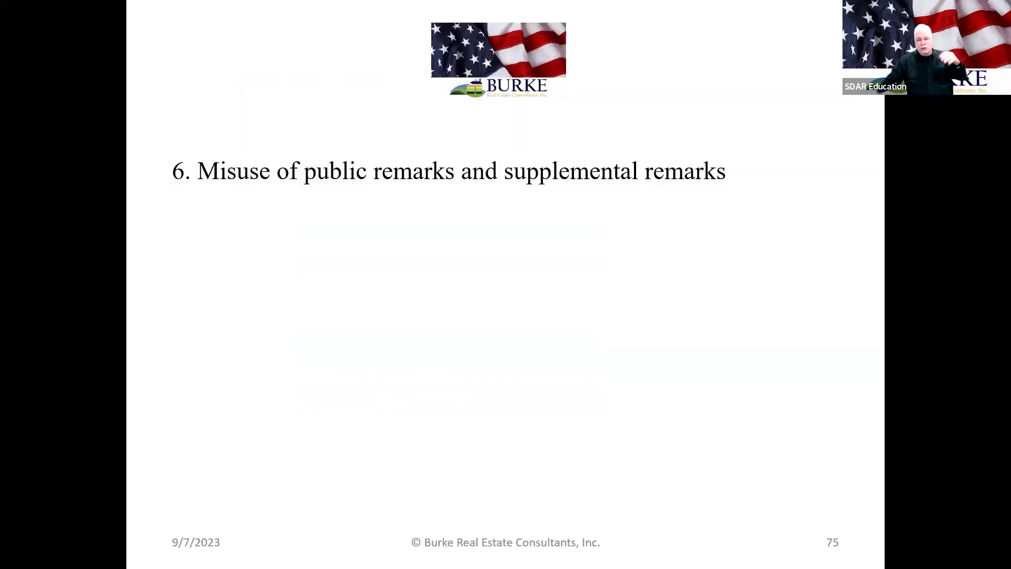
# Reveal the contact, open house, showing and vacancy (Rule 12.5) bullets, then return to the listing form.
pyautogui.press('Right')
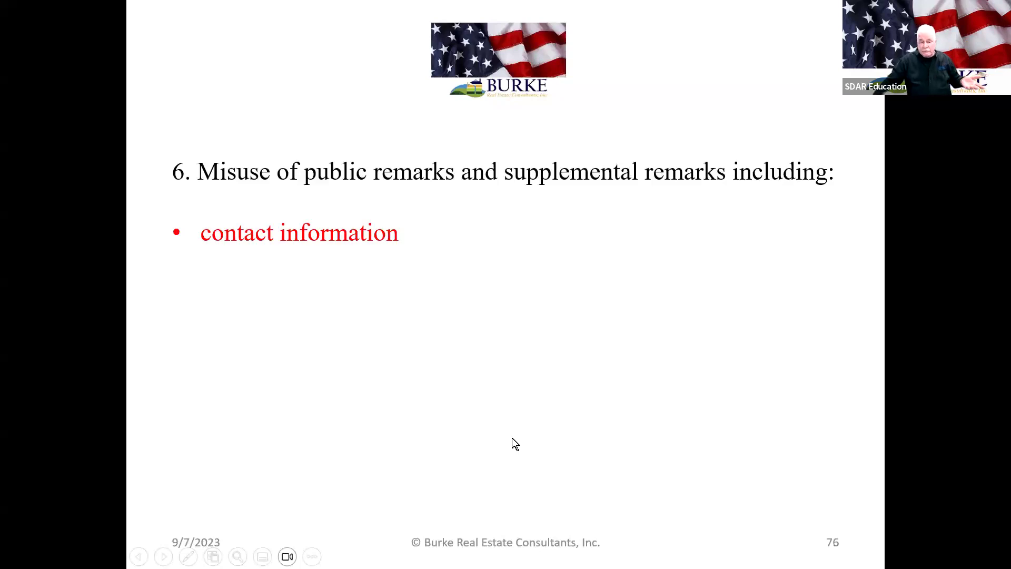
pyautogui.press('Right')
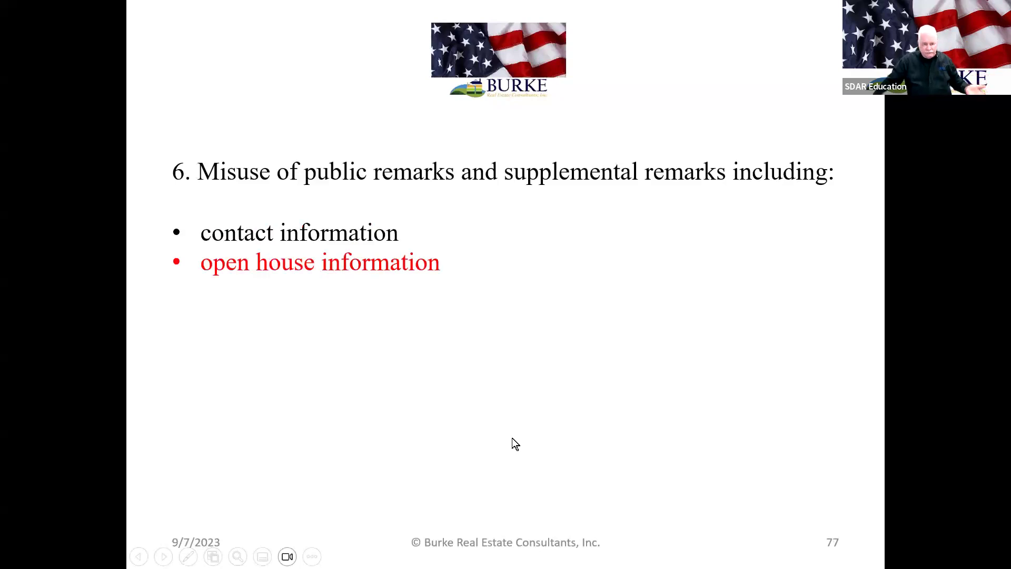
pyautogui.press('Right')
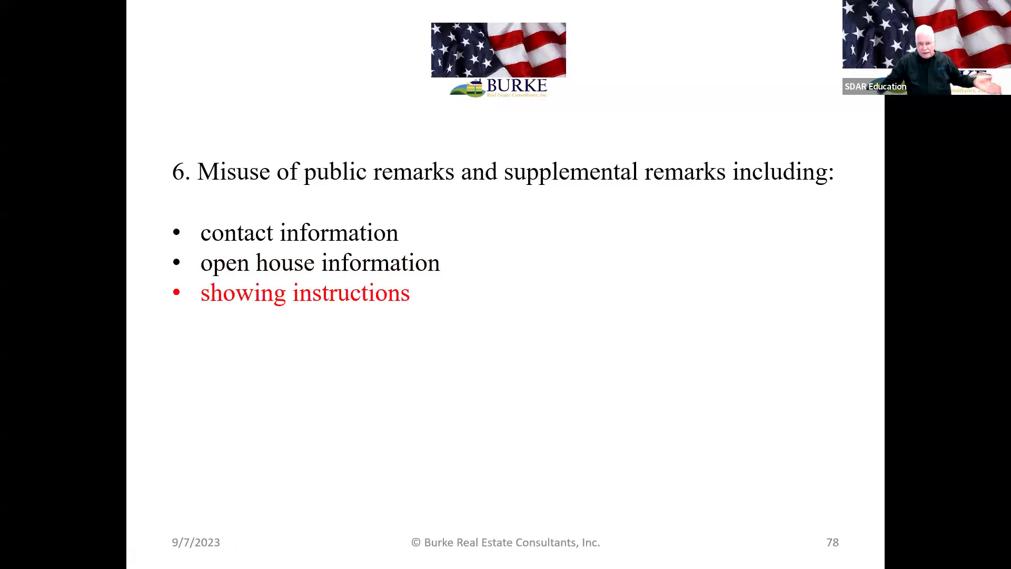
pyautogui.press('Right')
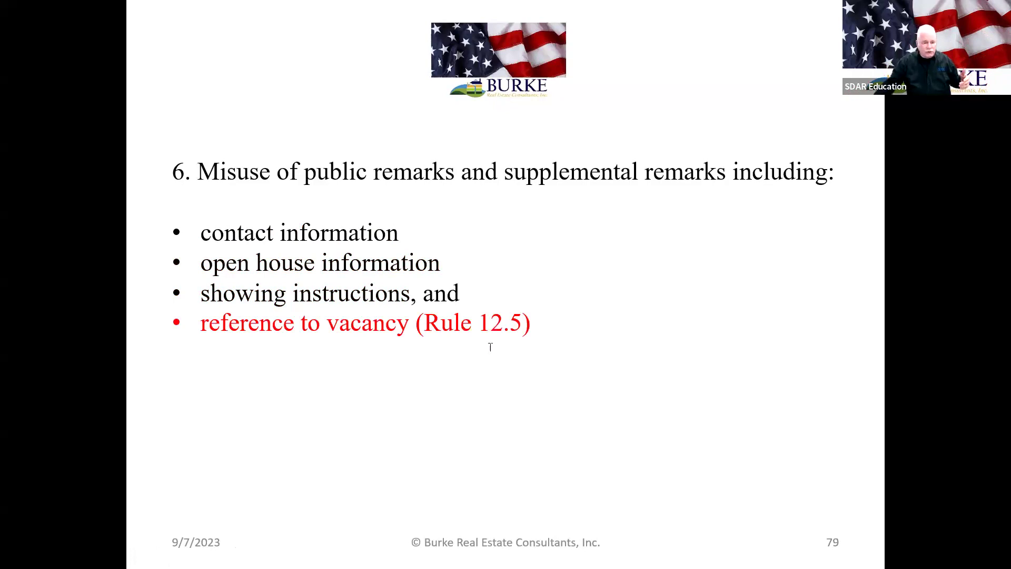
pyautogui.hotkey('alt', 'Tab')
pyautogui.scroll(10, 490, 361)
# Set the Occupied field to VAC - Vacant from its lookup list and save.
pyautogui.scroll(-5, 486, 373)
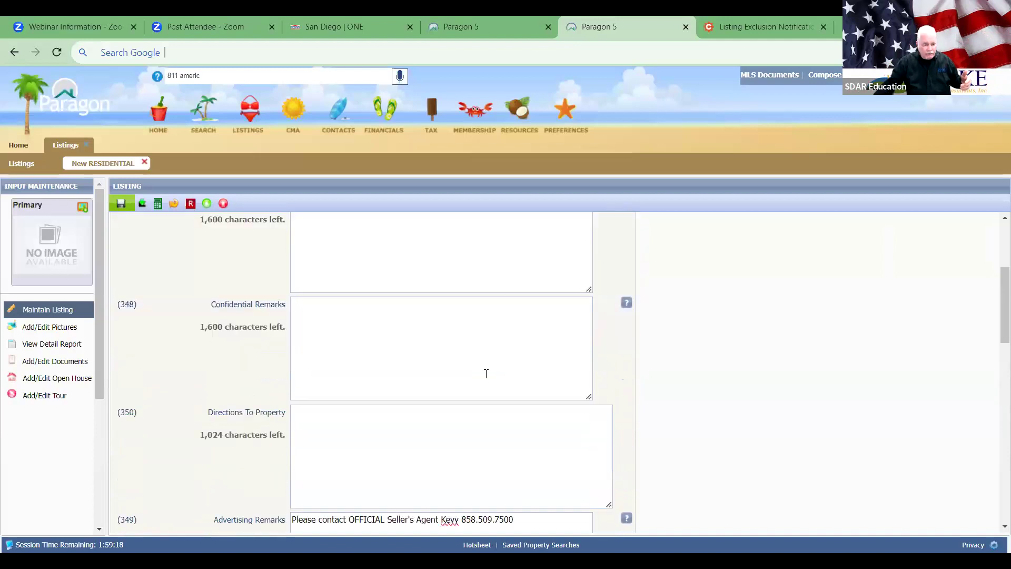
pyautogui.scroll(-15, 486, 372)
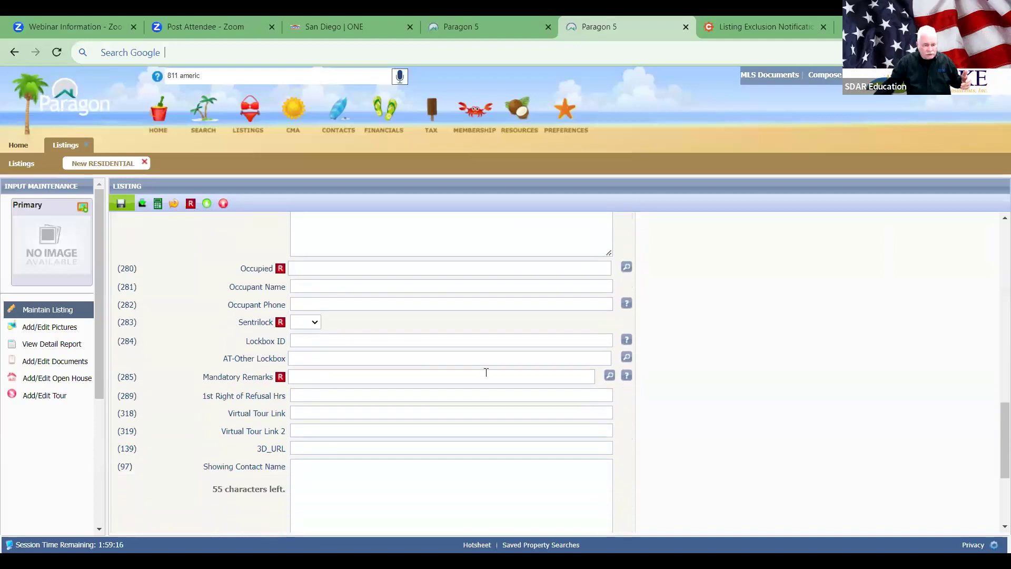
pyautogui.scroll(-1, 486, 372)
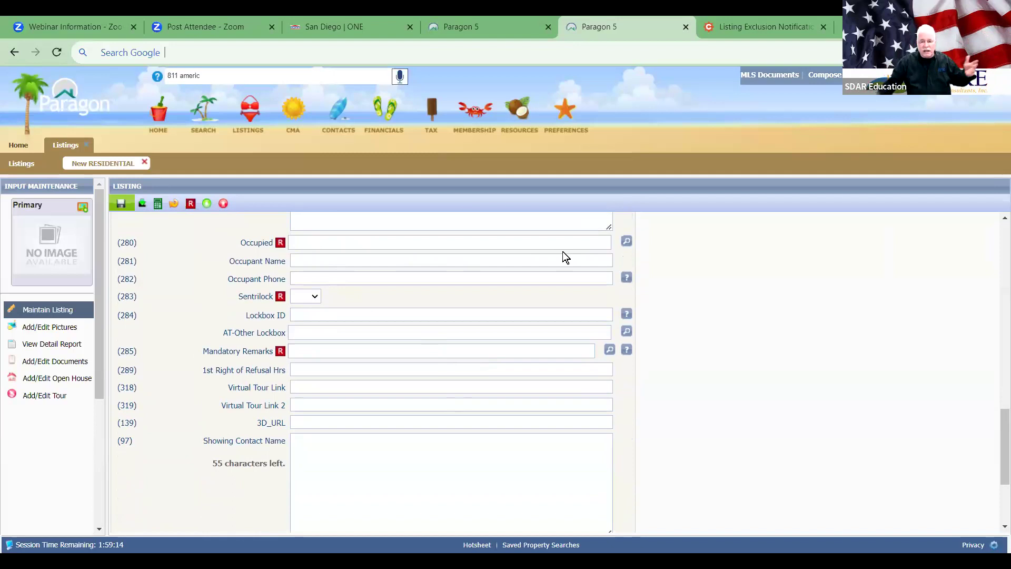
pyautogui.click(627, 241)
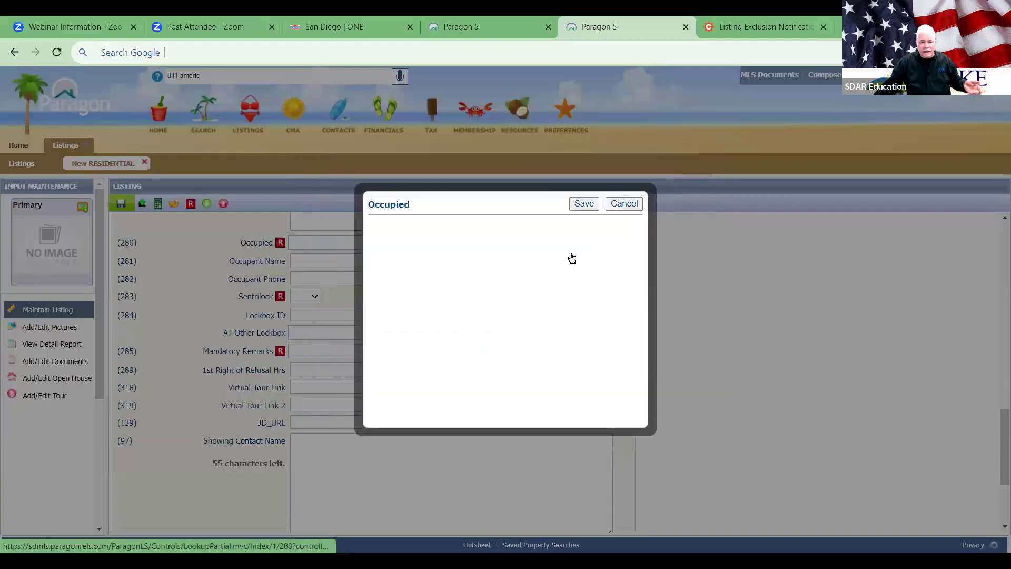
pyautogui.click(458, 304)
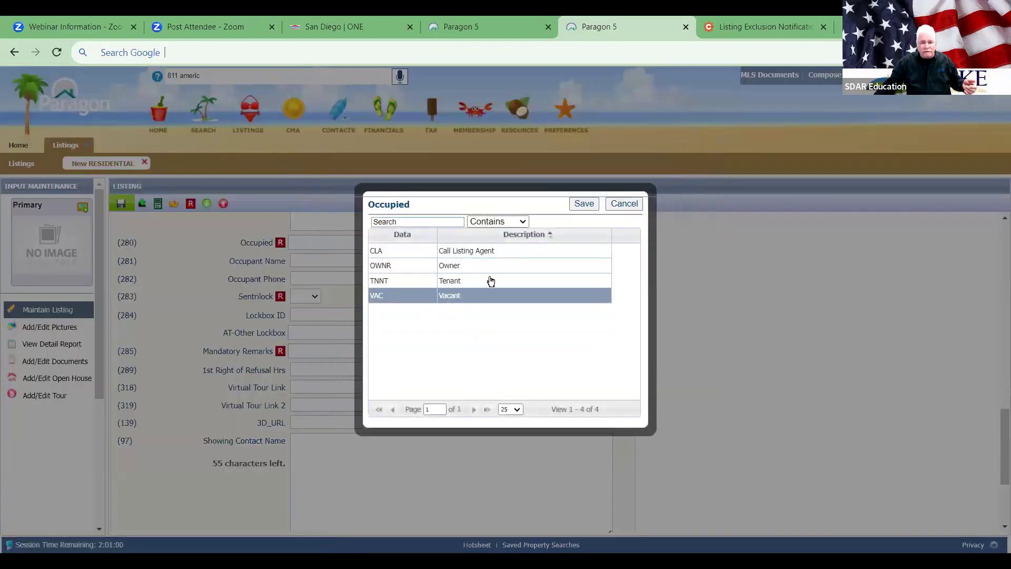
pyautogui.click(585, 203)
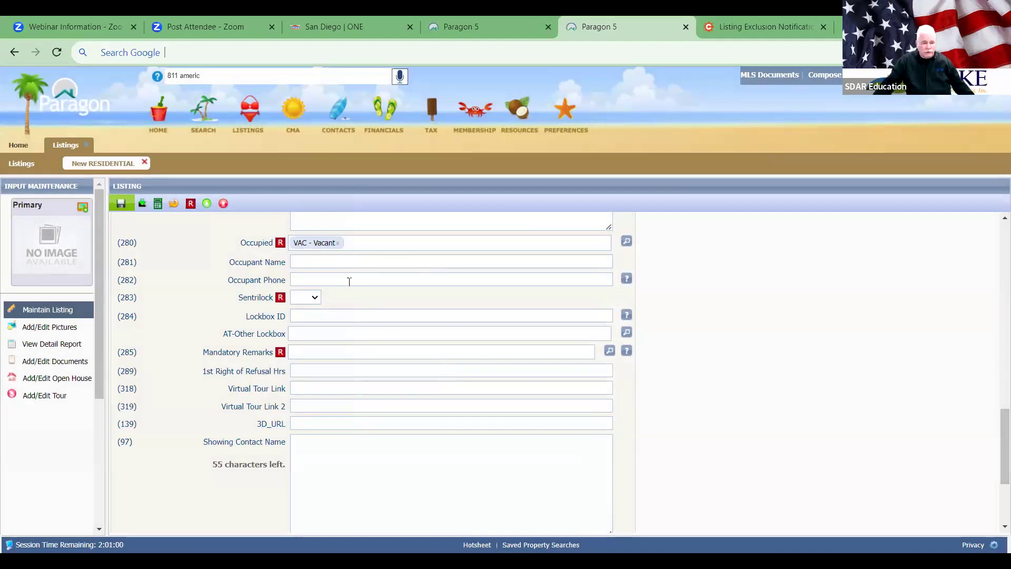
pyautogui.scroll(10, 348, 308)
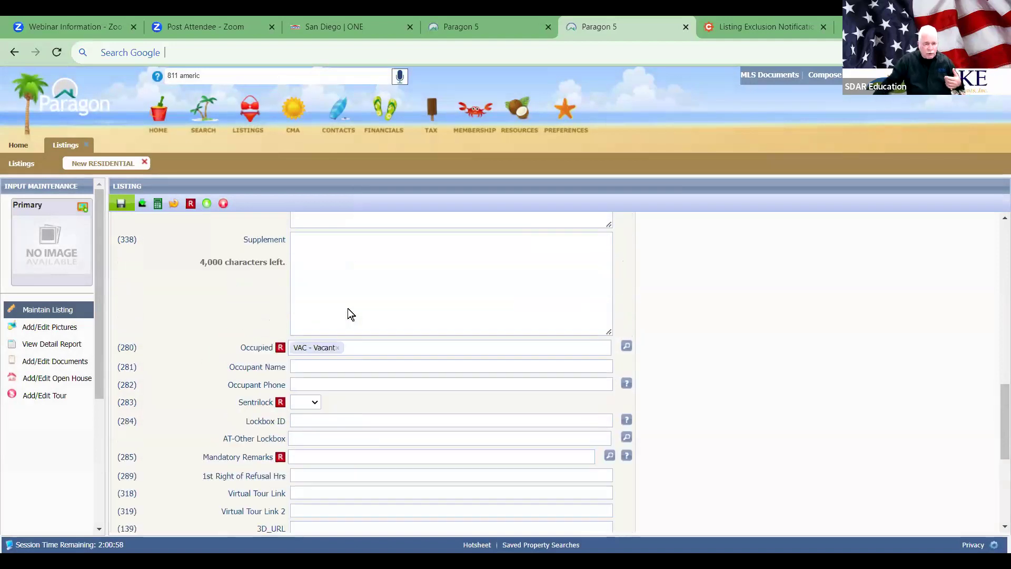
# Expand the Features section of the listing form.
pyautogui.scroll(4, 350, 311)
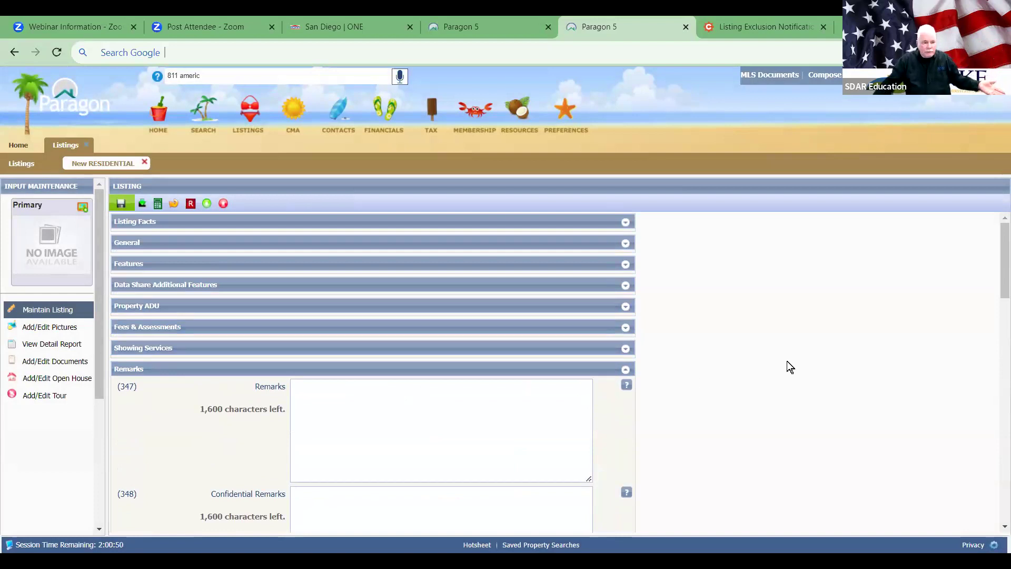
pyautogui.click(626, 265)
pyautogui.scroll(-7, 710, 392)
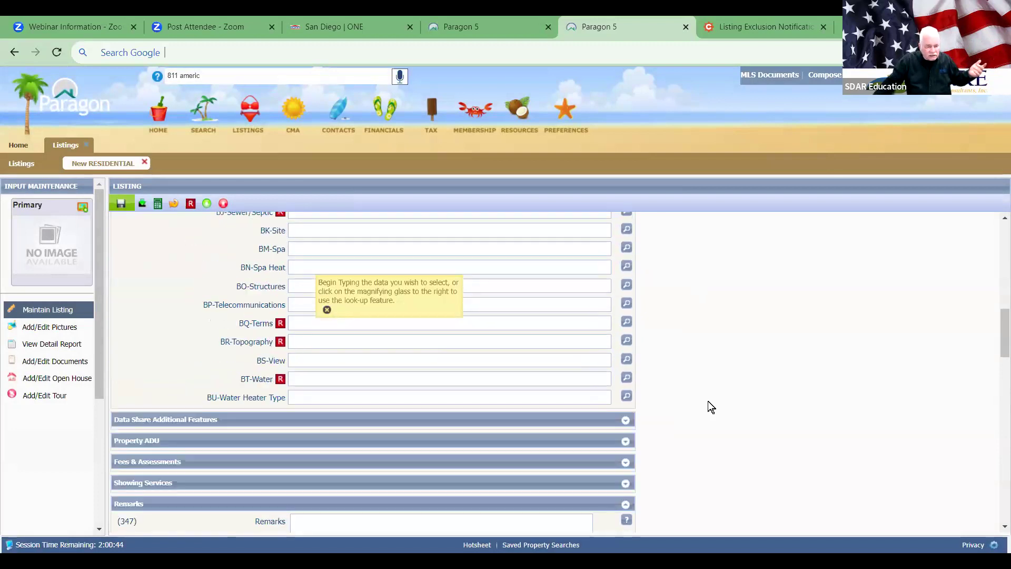
pyautogui.scroll(10, 708, 400)
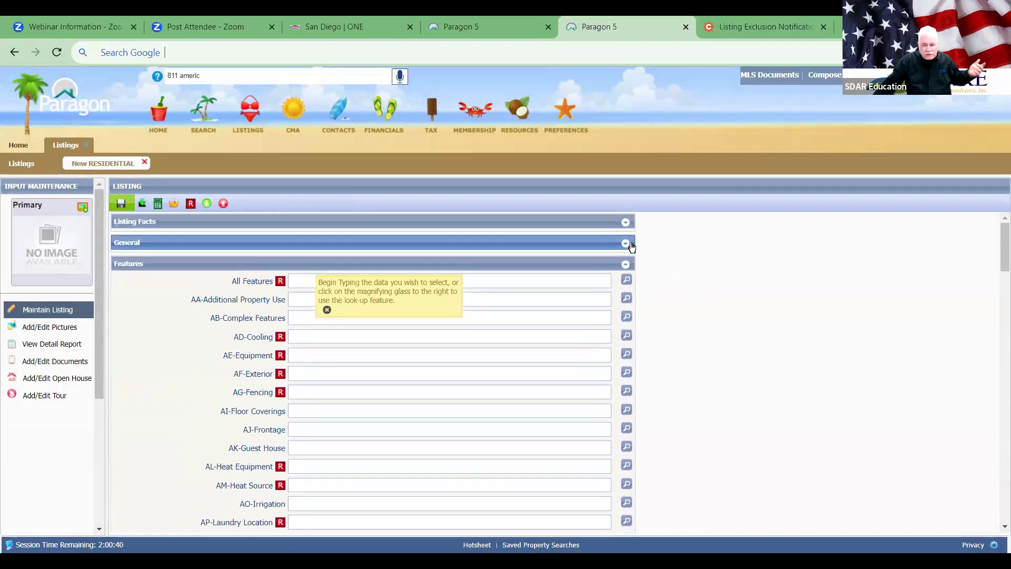
# Expand and scroll through the General section, then bring back slide 79 on remarks misuse.
pyautogui.click(626, 243)
pyautogui.scroll(-1, 752, 336)
pyautogui.scroll(-8, 752, 336)
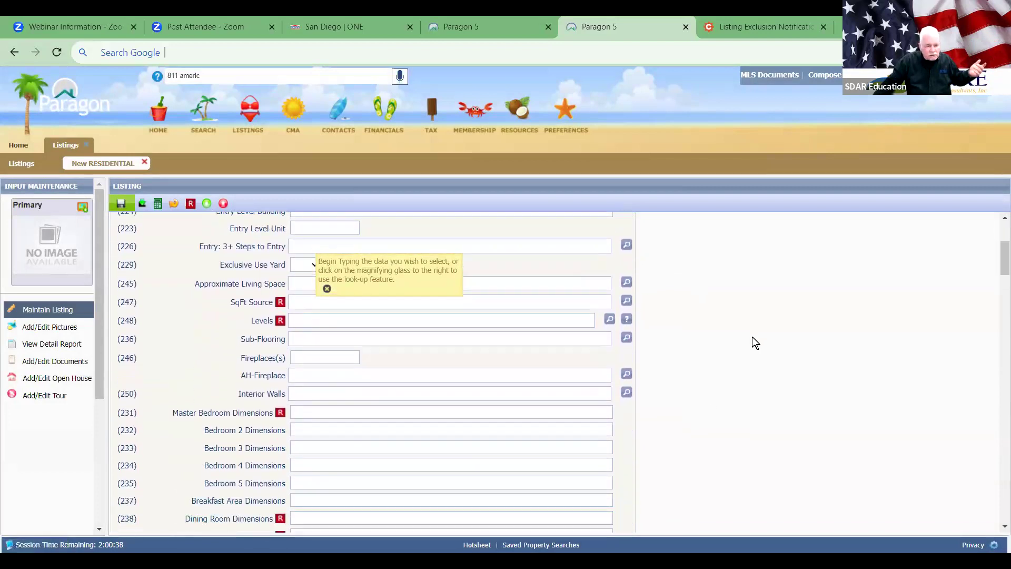
pyautogui.scroll(-1, 752, 343)
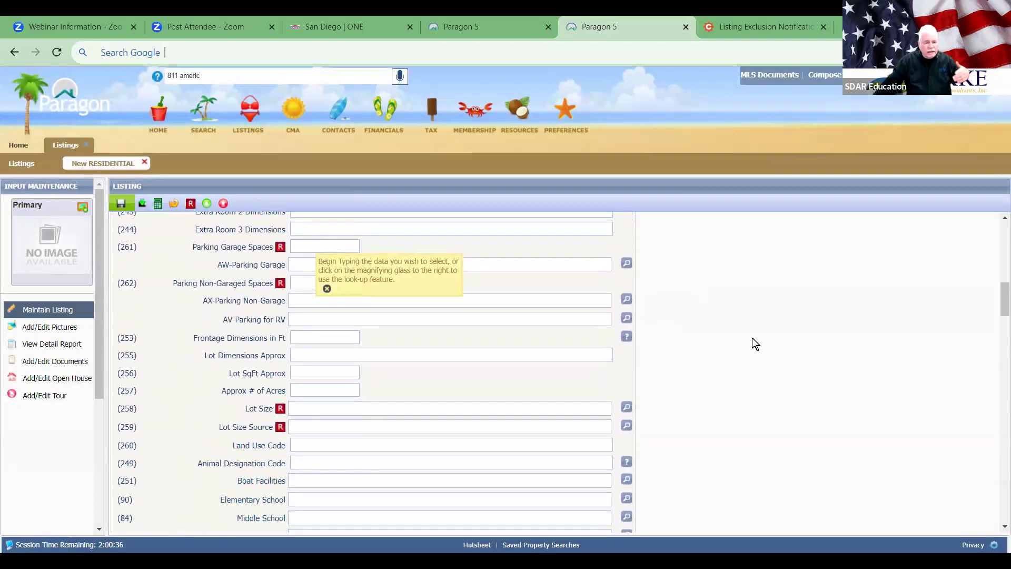
pyautogui.scroll(-5, 751, 337)
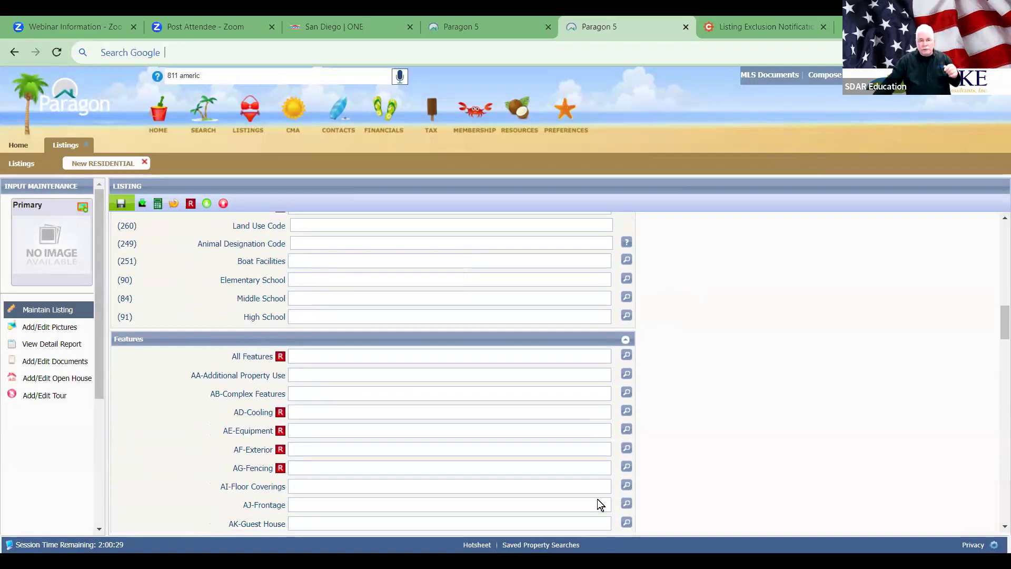
pyautogui.hotkey('alt', 'Tab')
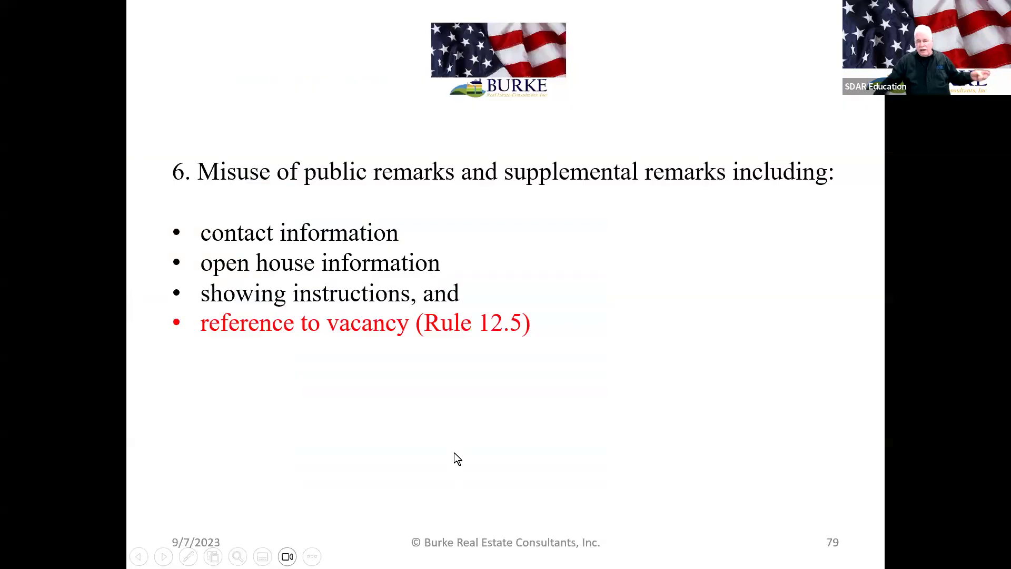